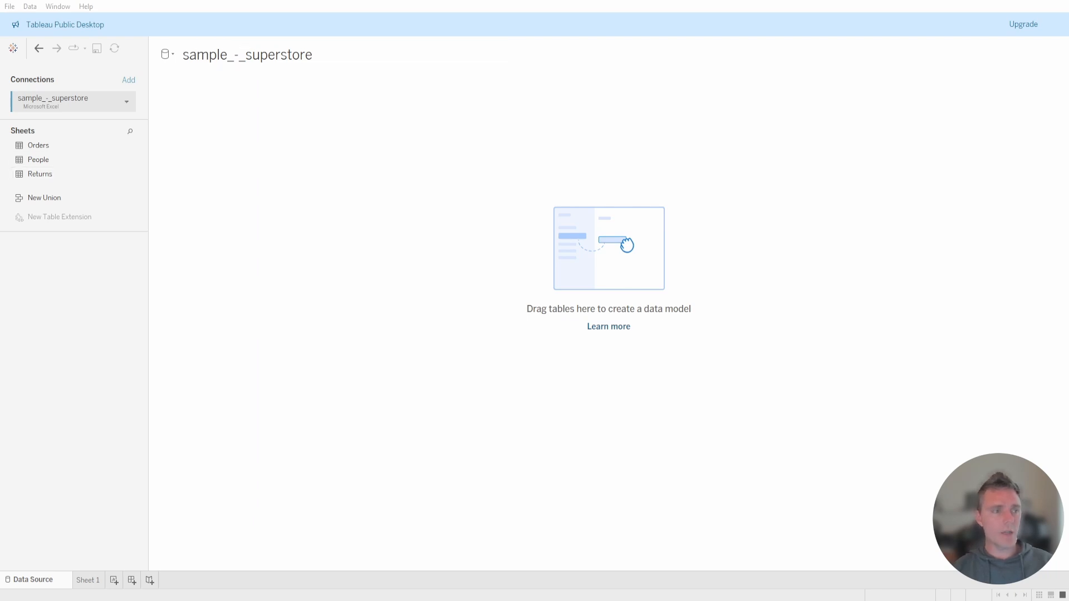
Add the Orders table to the data model and open the first worksheet.
left_click_drag(43, 147, 251, 168)
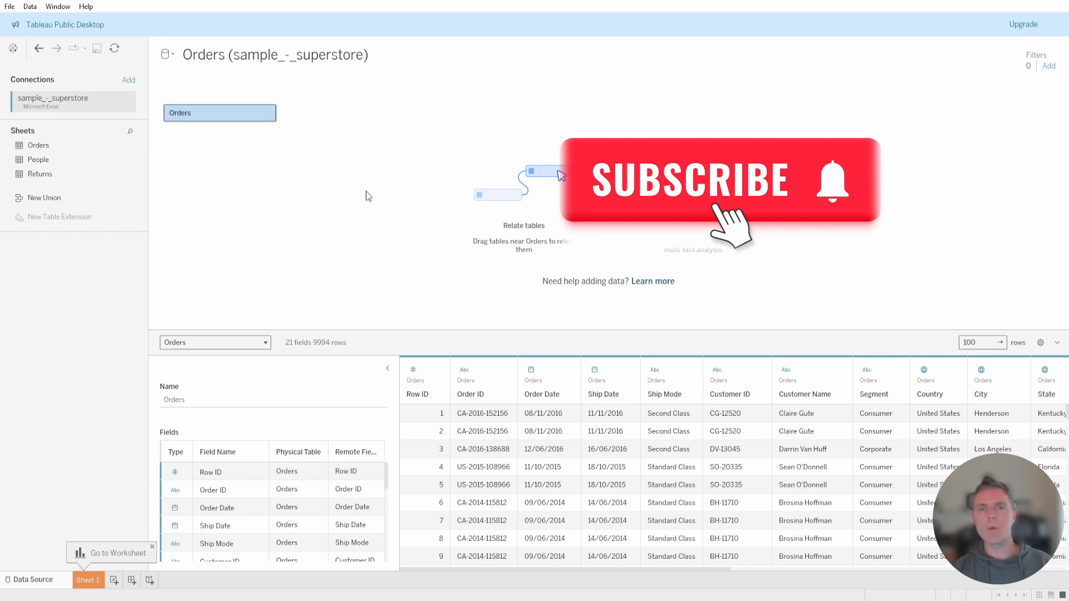
left_click(85, 584)
Rename the worksheet Profit KPI.
double_click(87, 579)
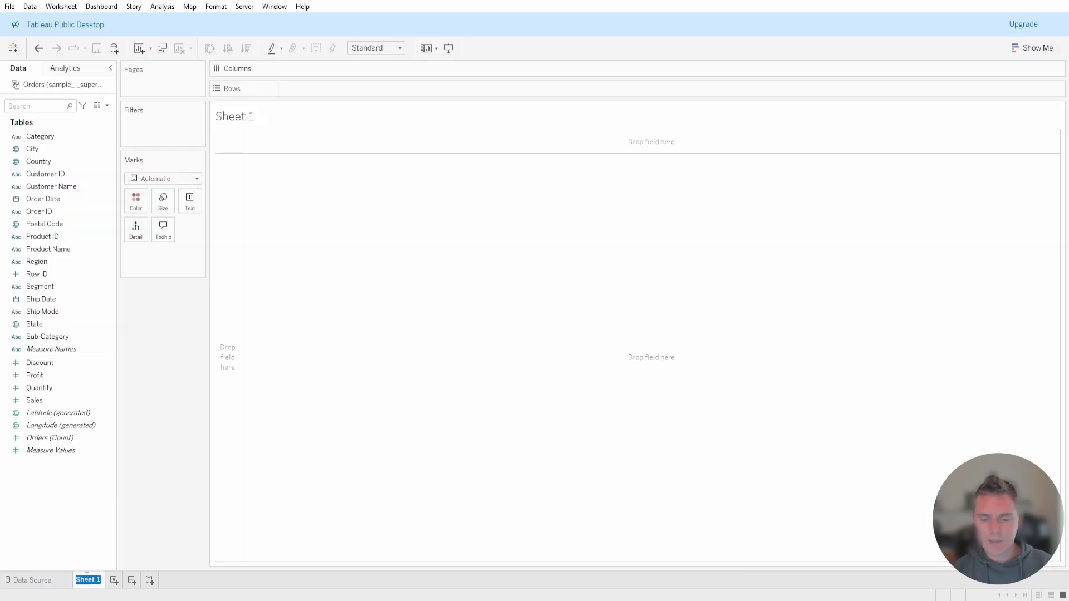
type("Profit")
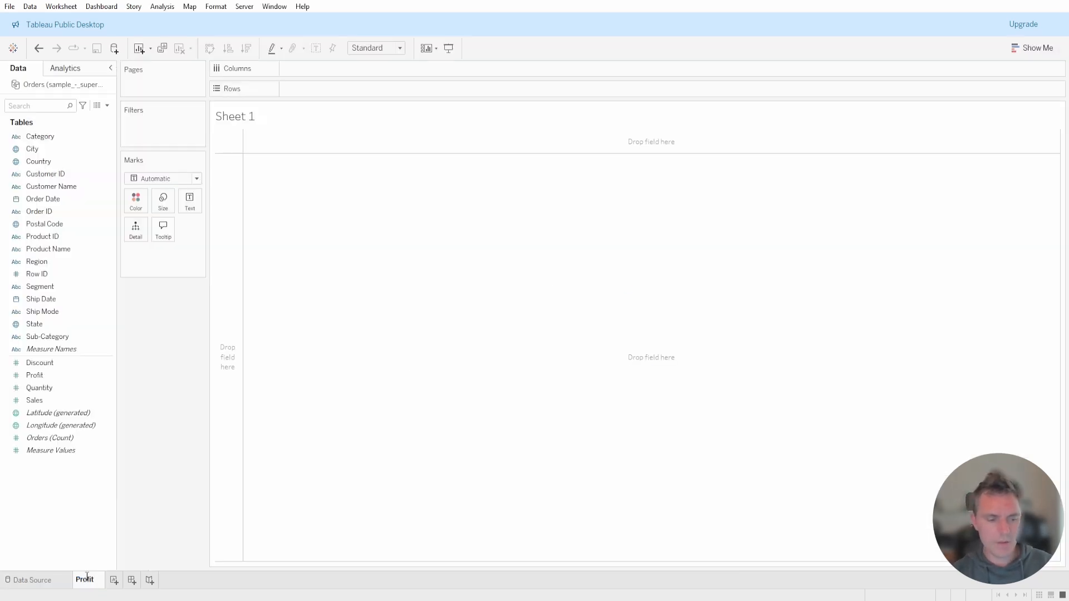
type(" KPO")
key("Return")
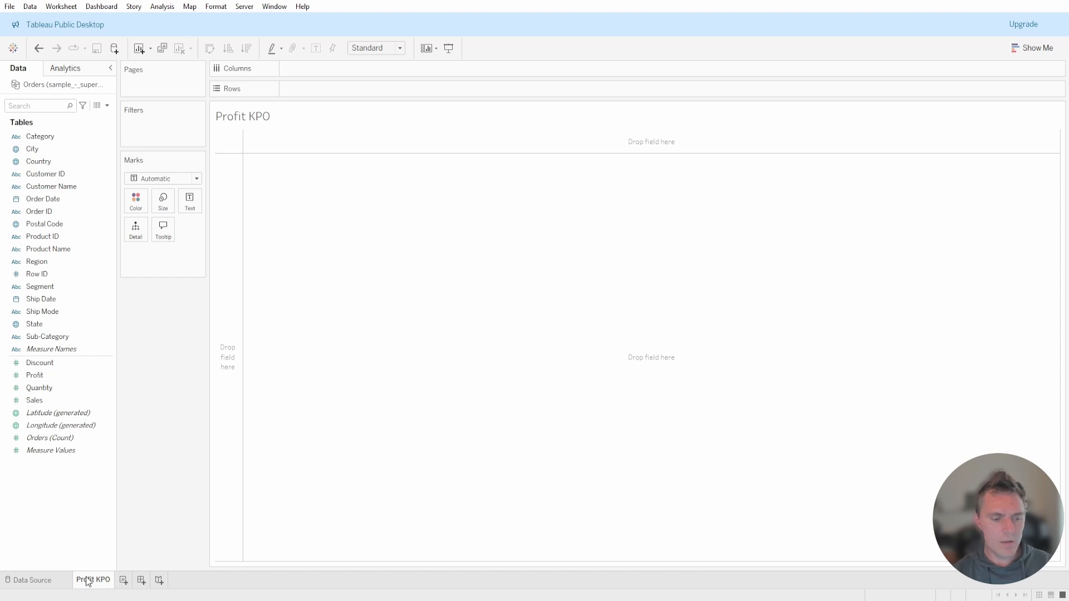
double_click(87, 580)
key("End")
key("BackSpace")
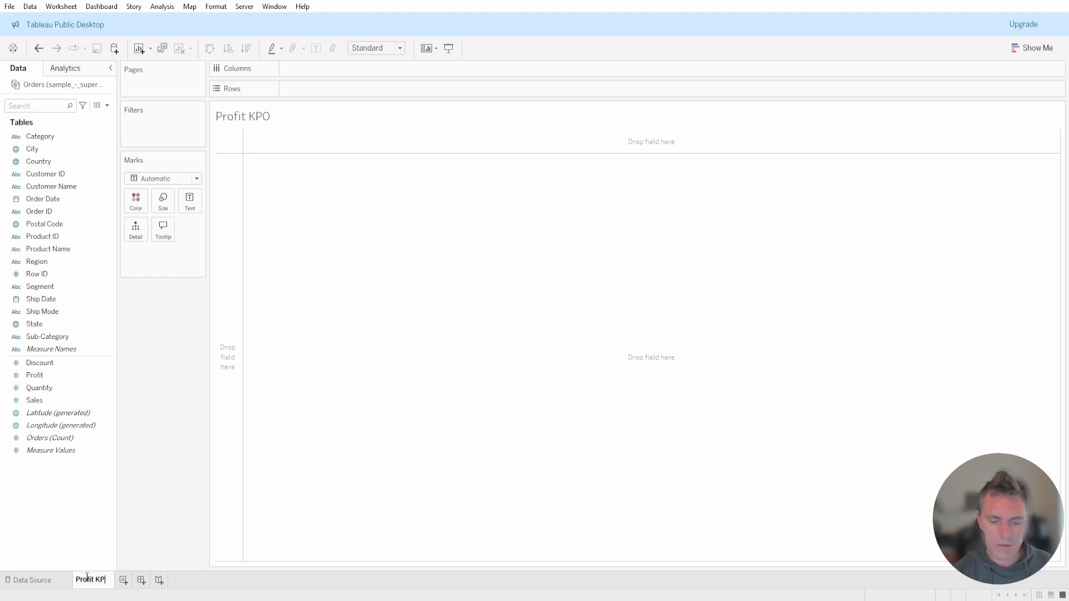
type("I")
key("Return")
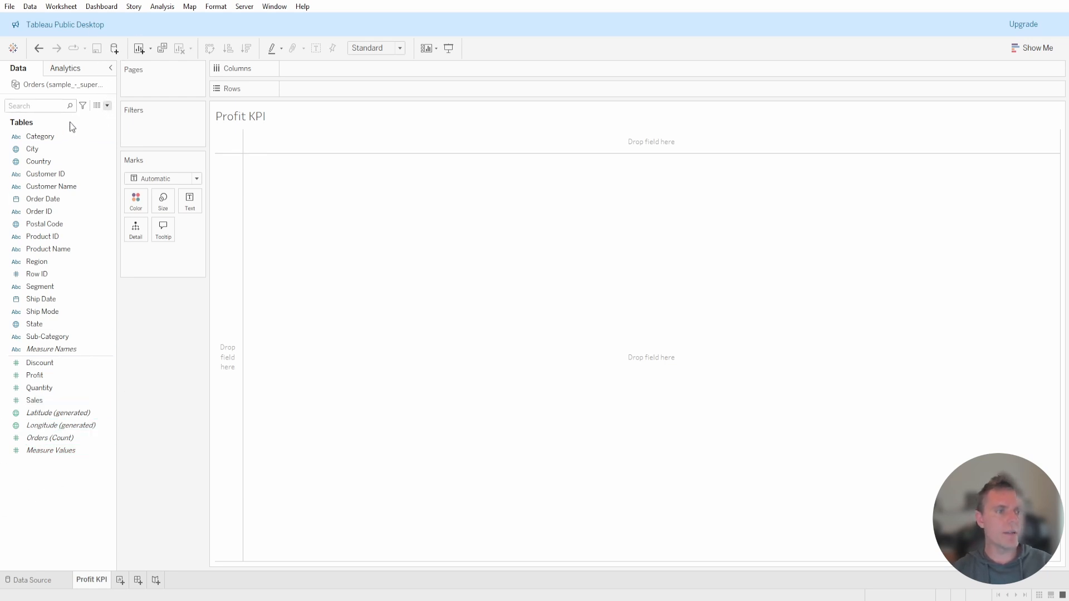
Create a Profit folder for the data fields, grouped by folder, and move the Profit field into it.
left_click(53, 149)
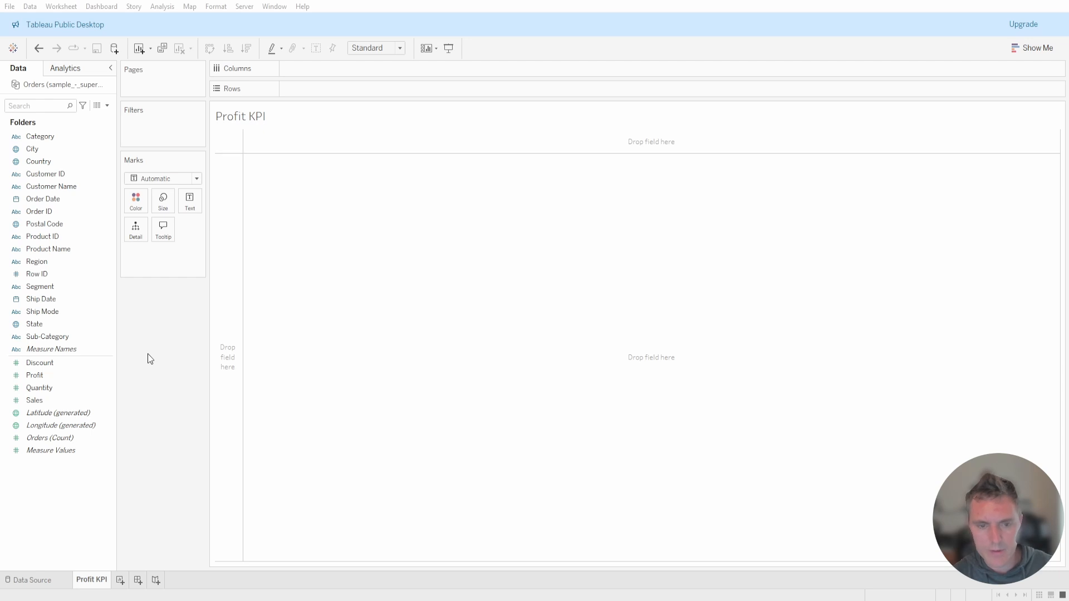
key("Return")
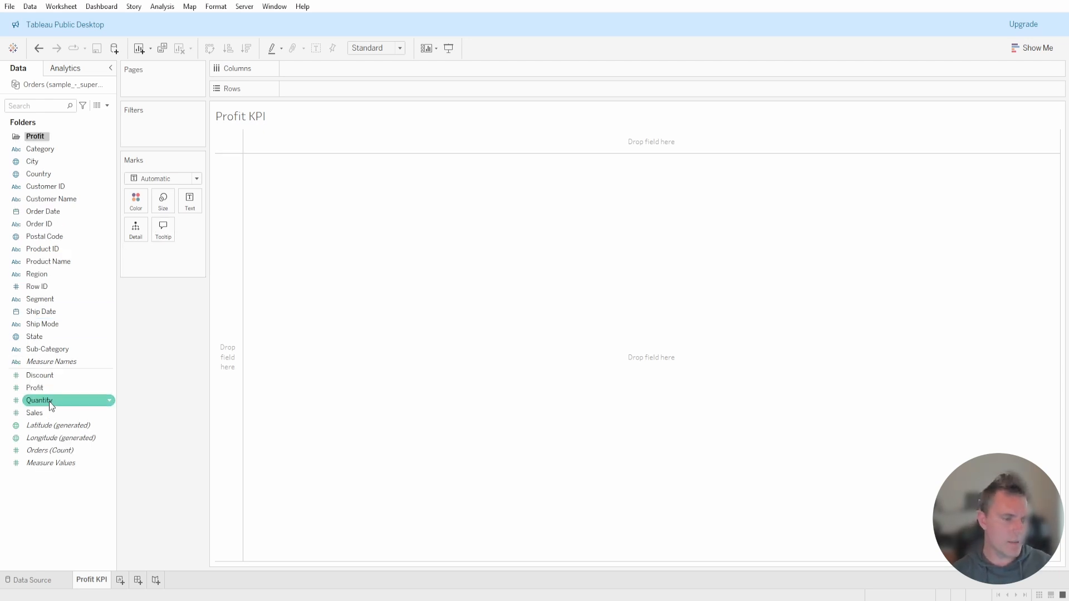
left_click_drag(36, 388, 35, 137)
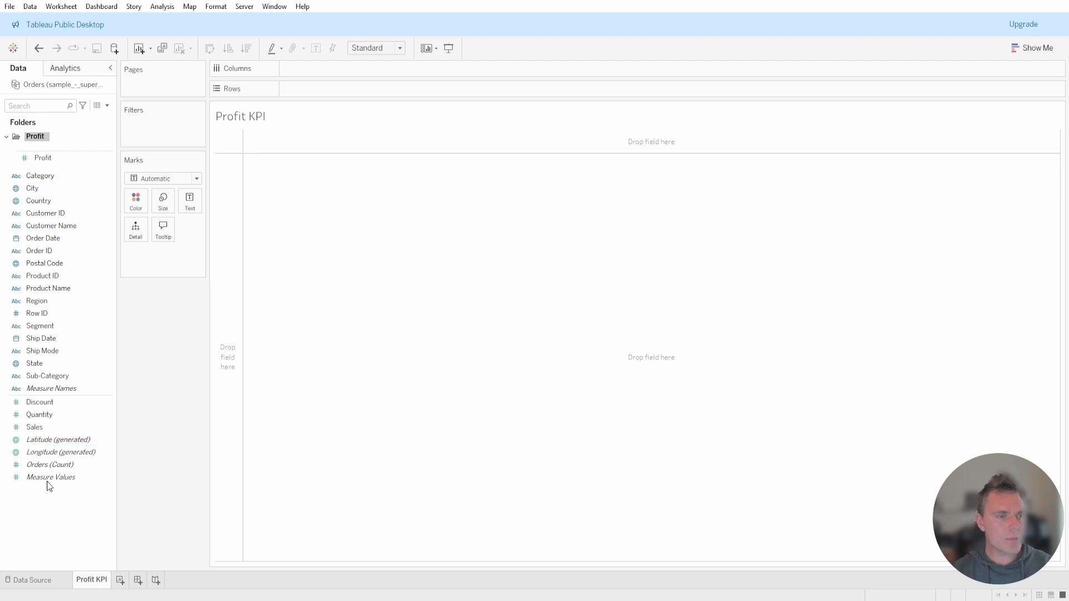
Create a second field folder named Helpers.
left_click(47, 522)
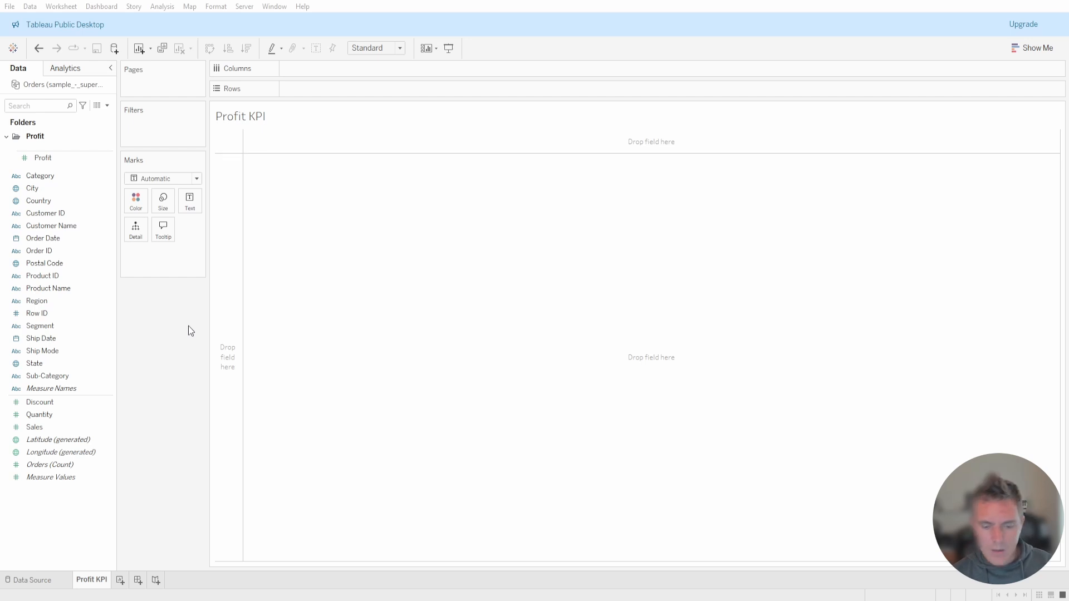
type("Helpers")
key("Return")
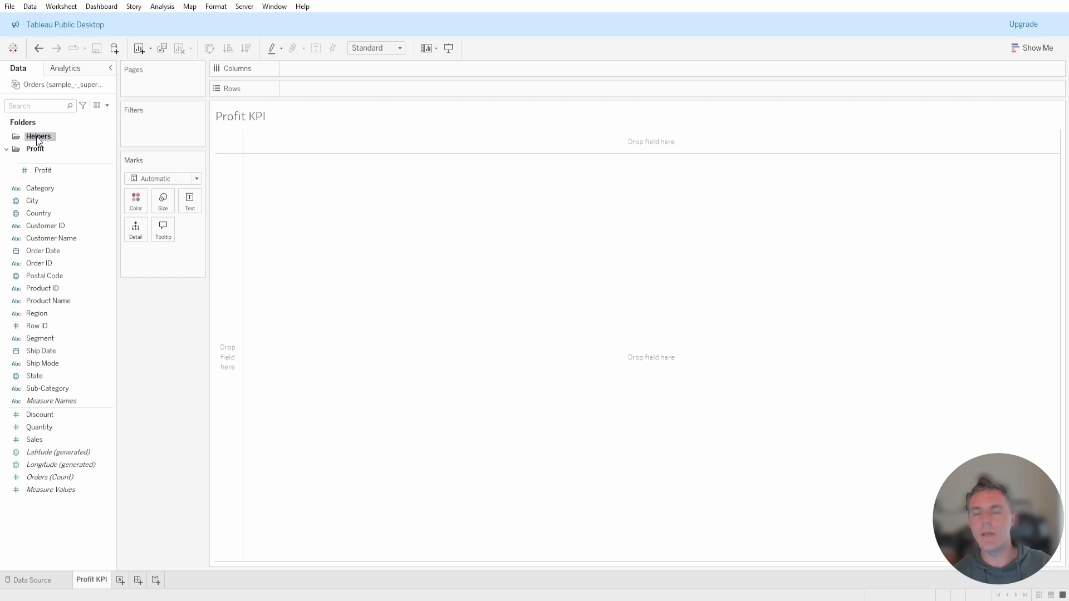
left_click(52, 172)
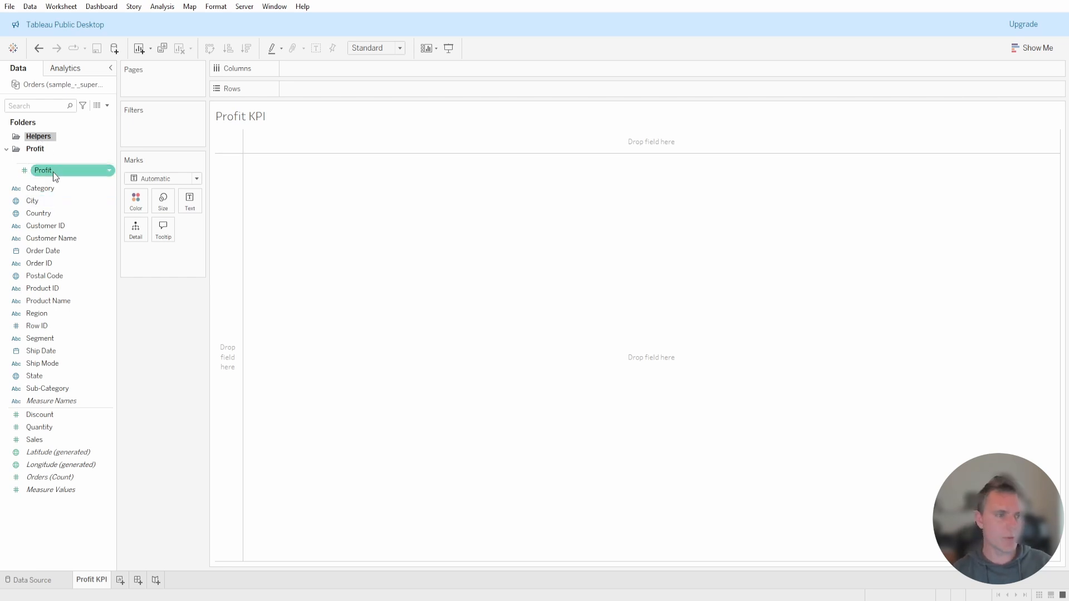
left_click(49, 139)
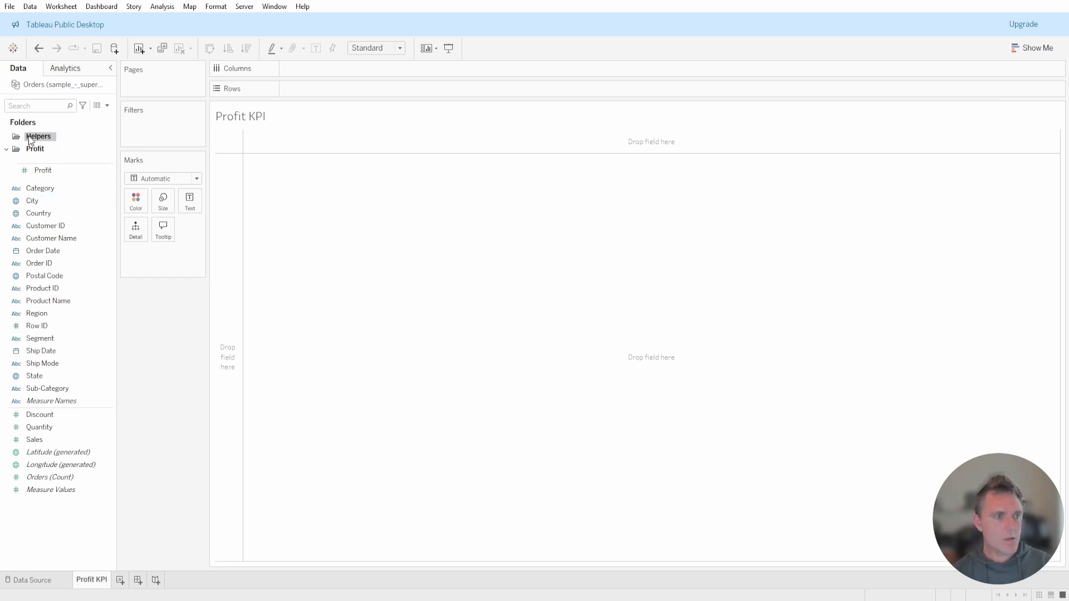
Create a calculated field named CY from the copied formula and put it in the Helpers folder.
left_click(108, 107)
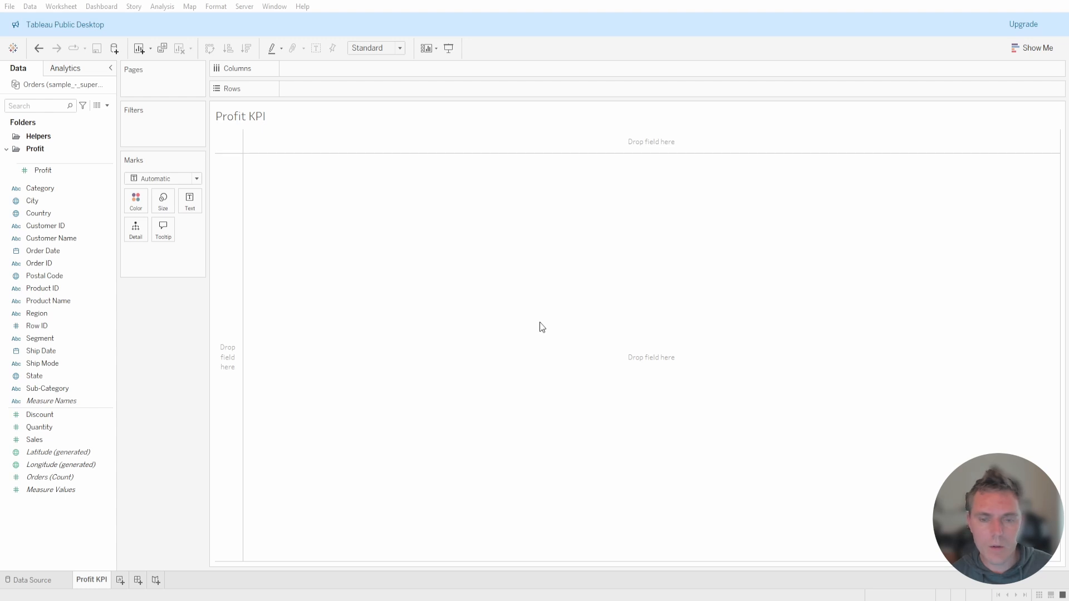
key("ctrl+v")
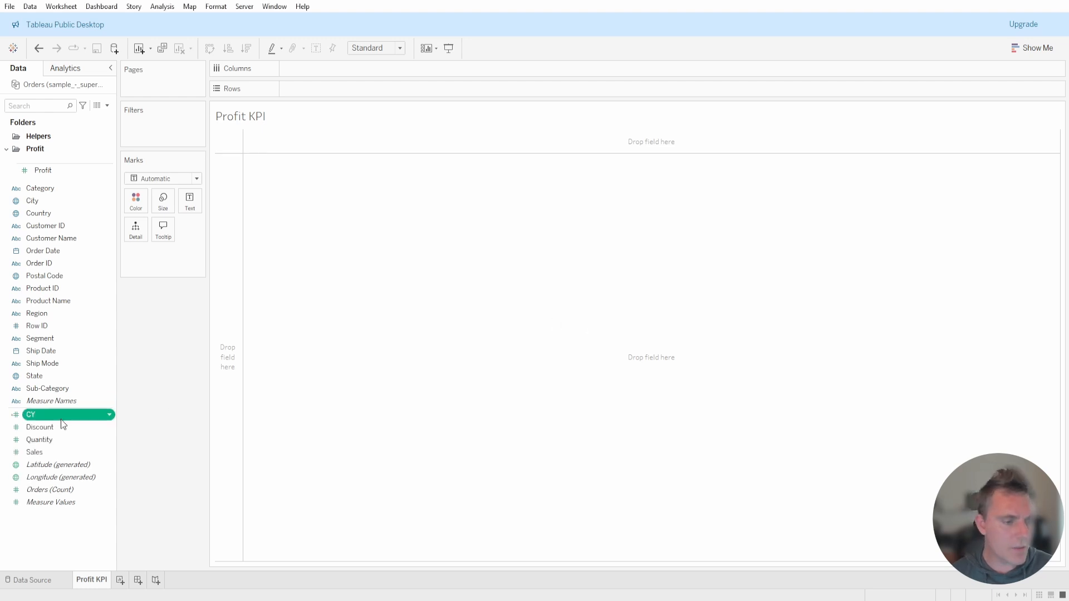
left_click_drag(61, 417, 189, 129)
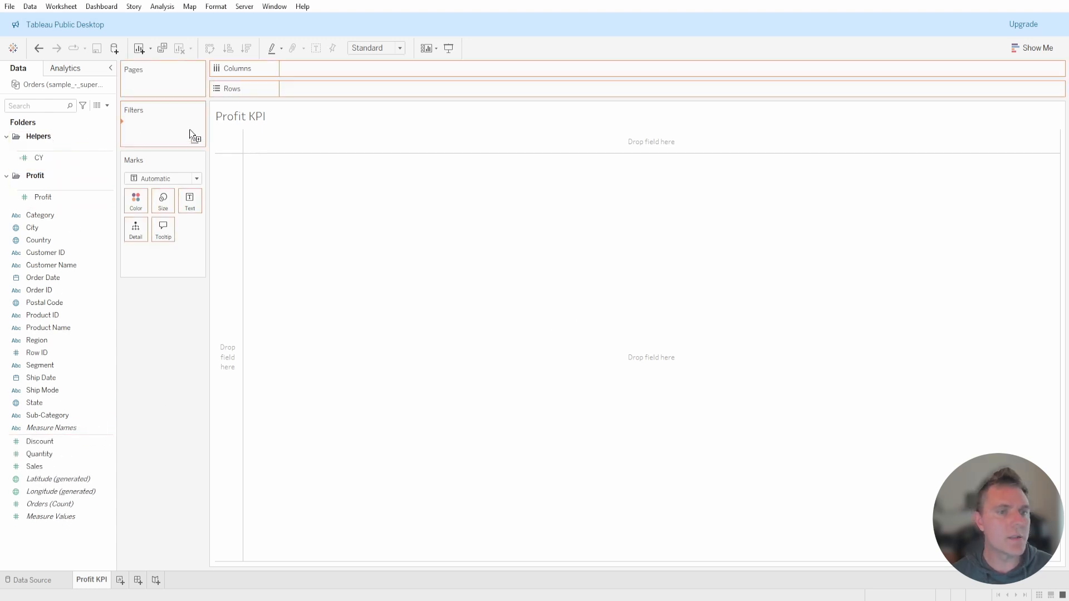
Convert the CY field in the Helpers folder from a measure to a dimension.
left_click_drag(299, 86, 33, 159)
left_click(37, 157)
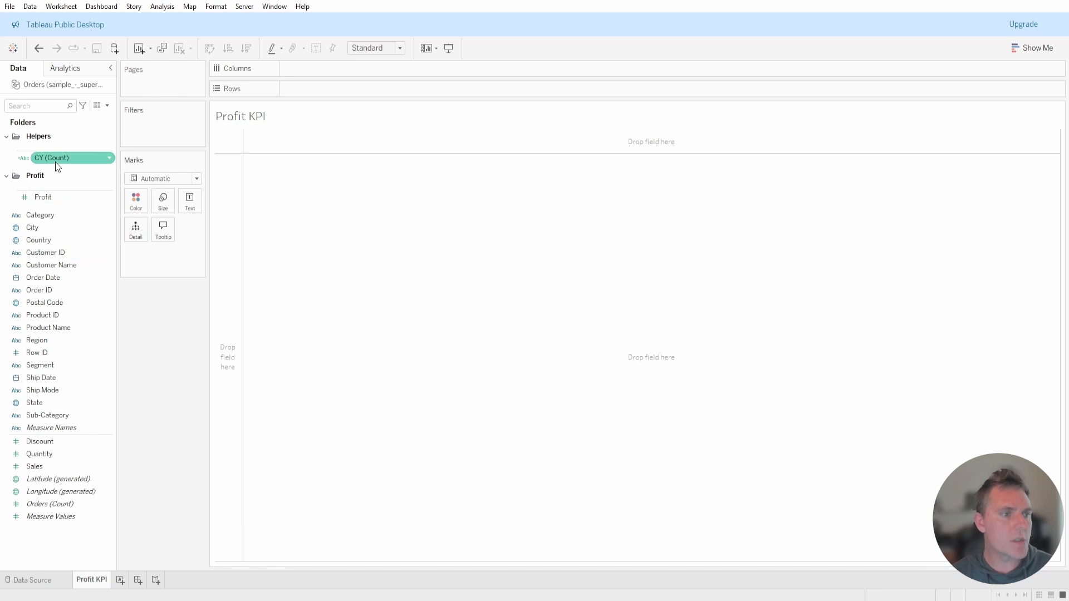
left_click_drag(48, 157, 50, 148)
left_click(44, 149)
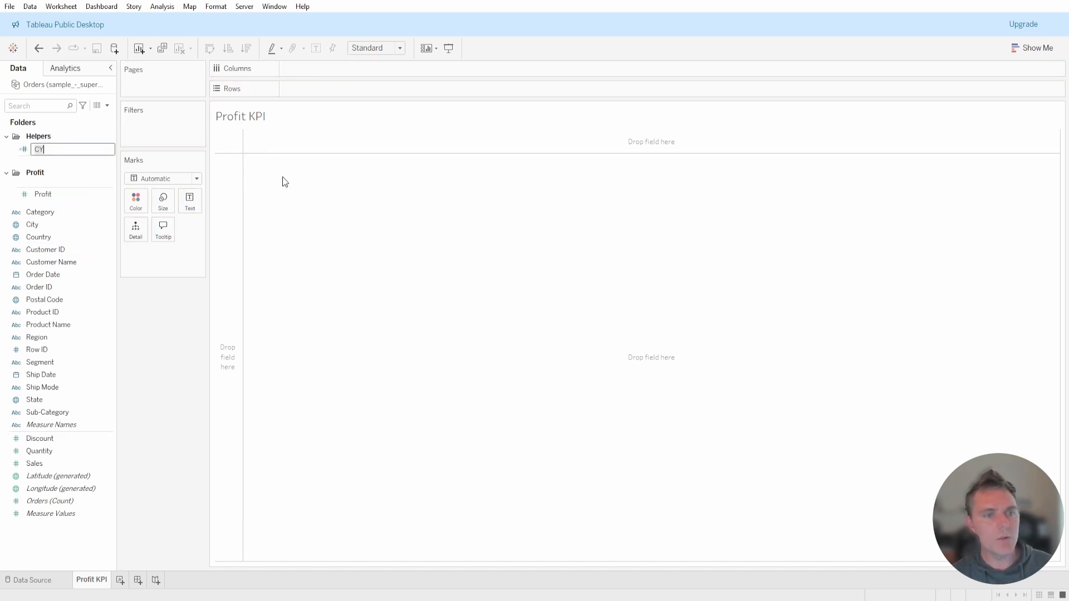
key("Escape")
Check the year that CY returns by placing it on rows, and remove it from the view.
left_click_drag(51, 149, 288, 209)
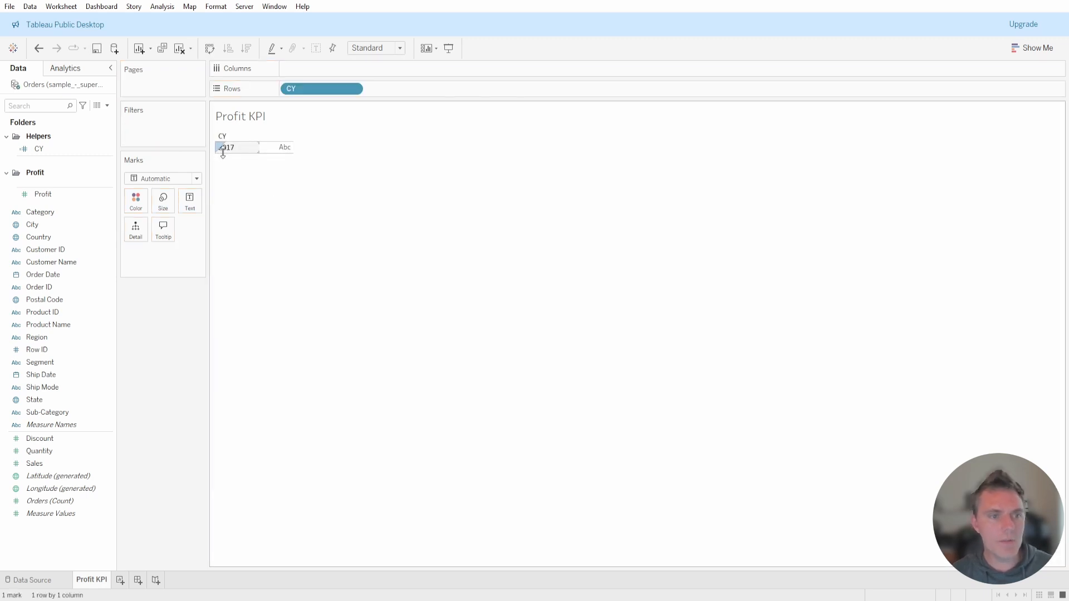
left_click_drag(335, 87, 55, 146)
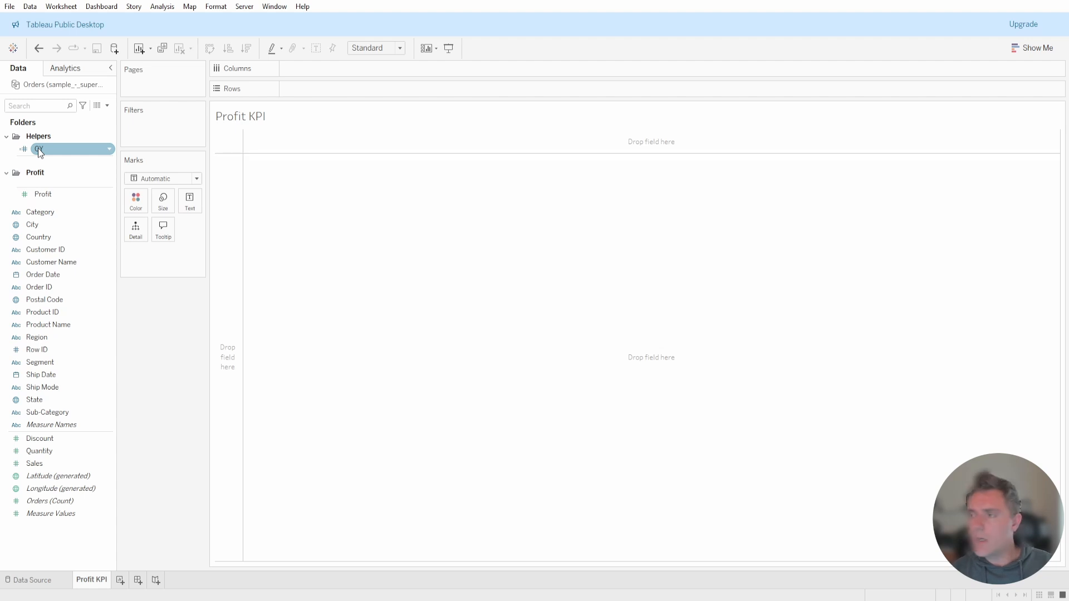
Duplicate the CY helper field and redefine the copy as the prior-year field PY.
left_click(38, 148)
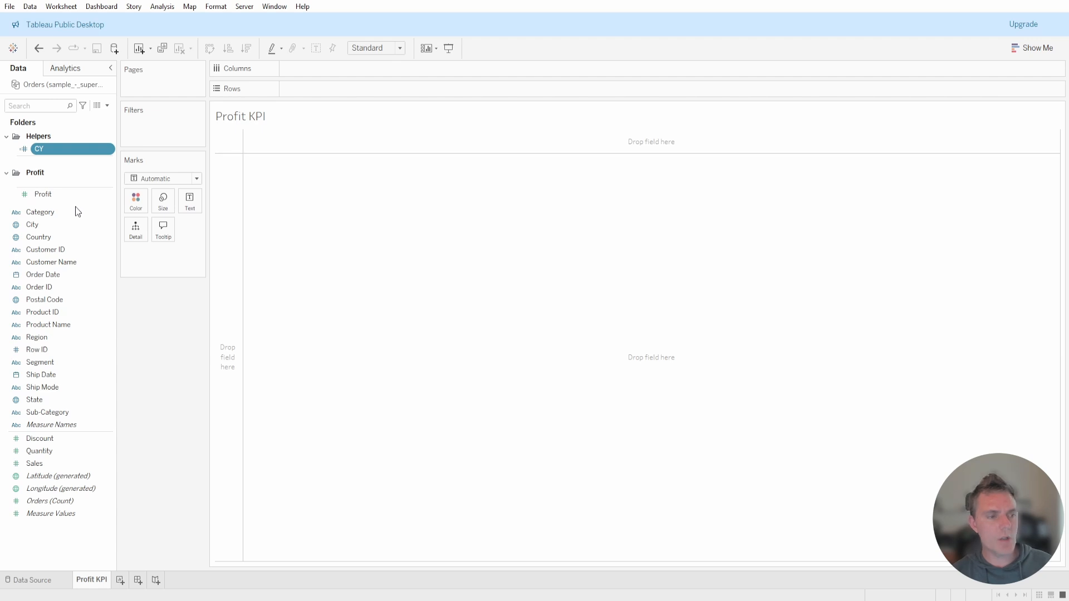
key("ctrl+v")
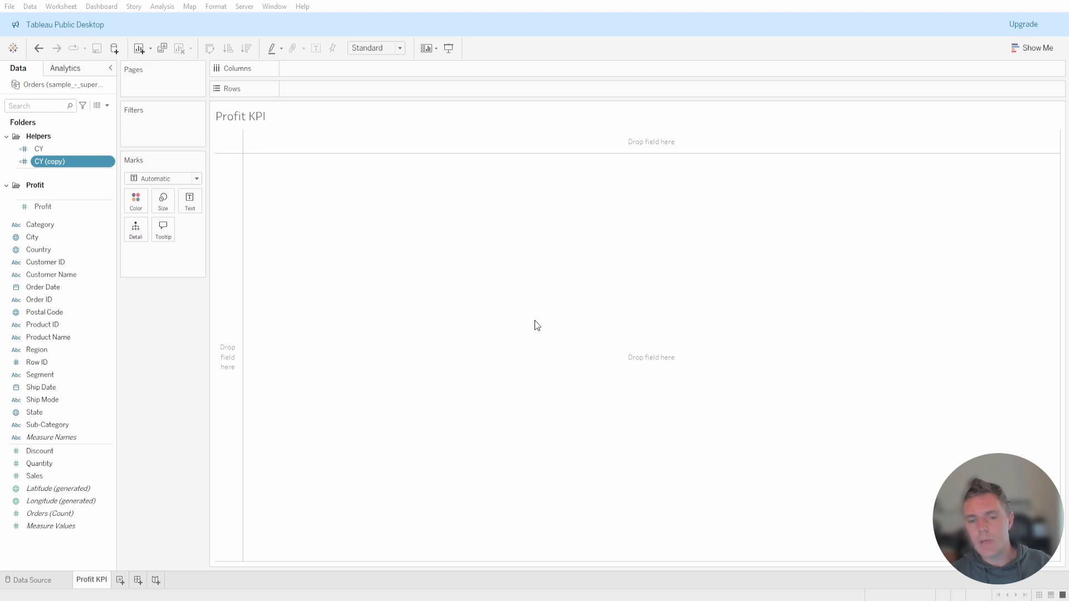
type("PY")
key("Return")
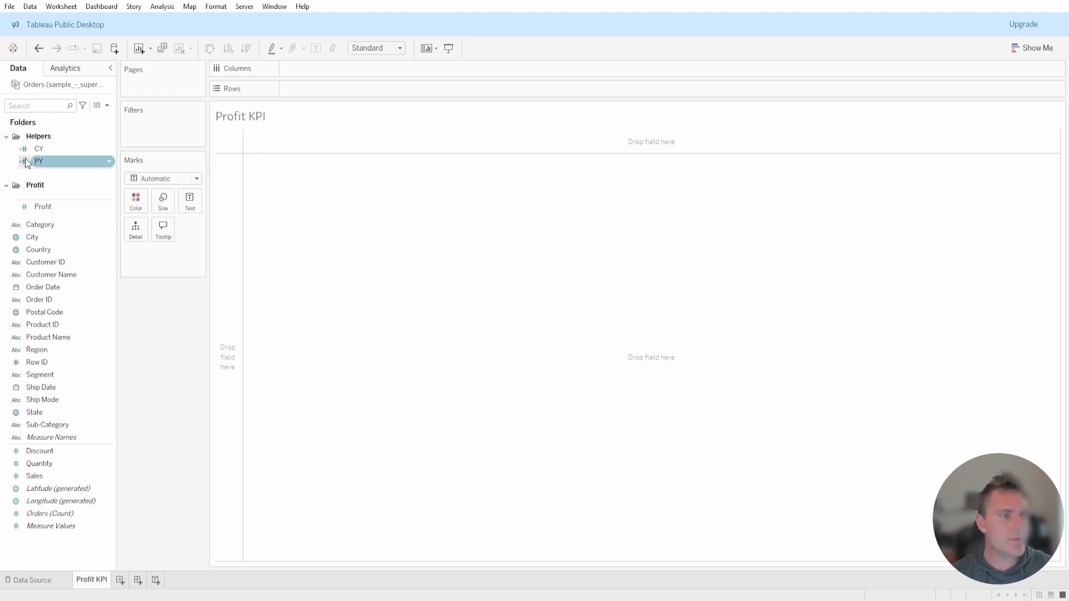
Compare PY and CY side by side on rows, and clear both from the view.
left_click_drag(25, 158, 307, 175)
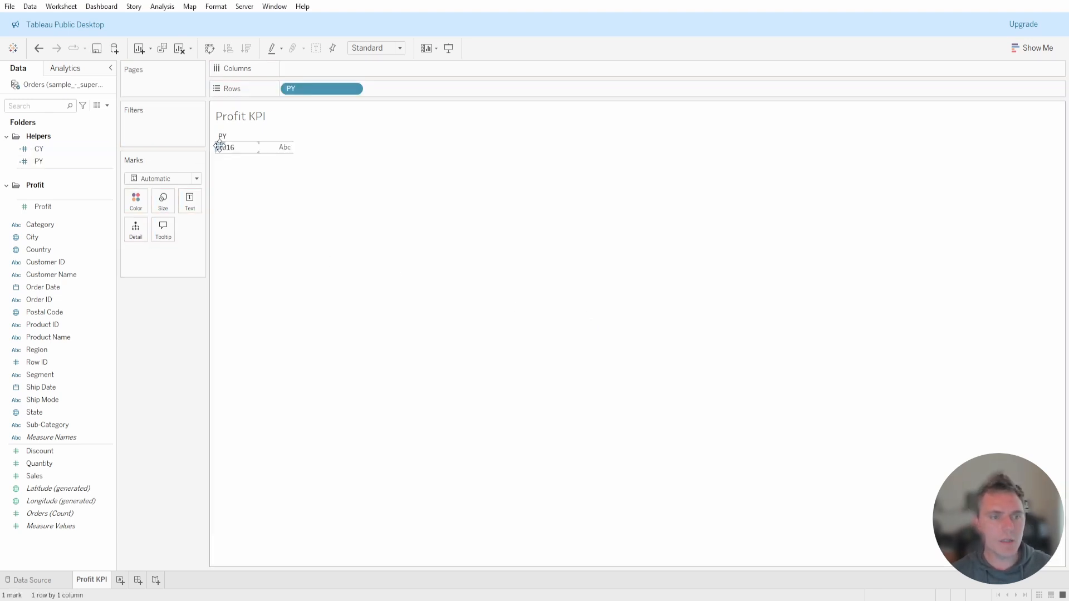
mouse_move(62, 150)
left_mouse_down()
mouse_move(126, 128)
mouse_move(384, 88)
left_mouse_up()
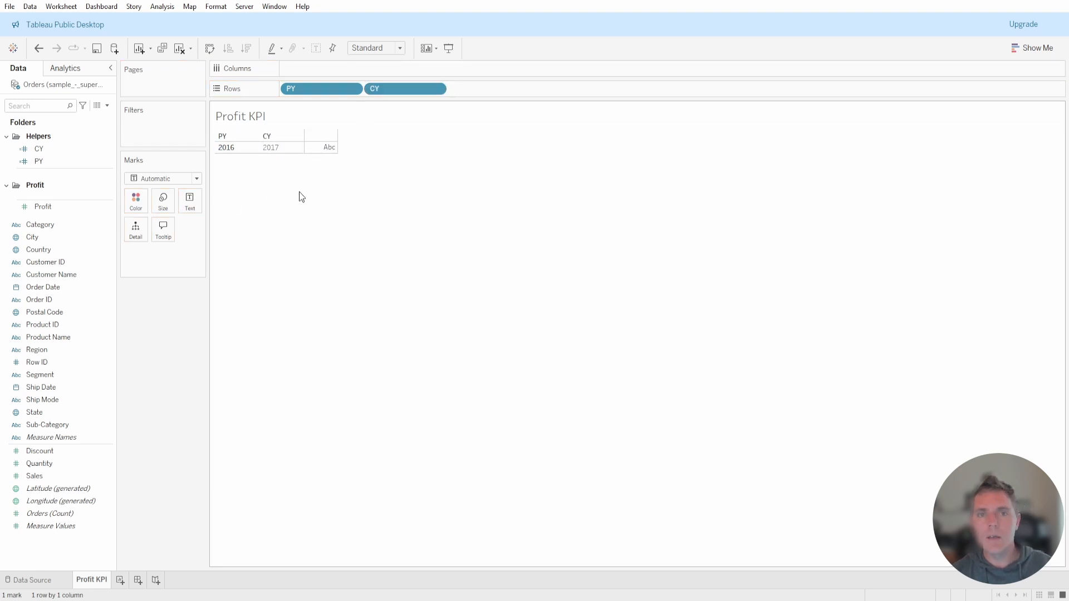
left_click_drag(312, 91, 122, 129)
Create the calculated field CY - Profits and chart it on columns, with CY on rows.
left_click_drag(58, 160, 59, 161)
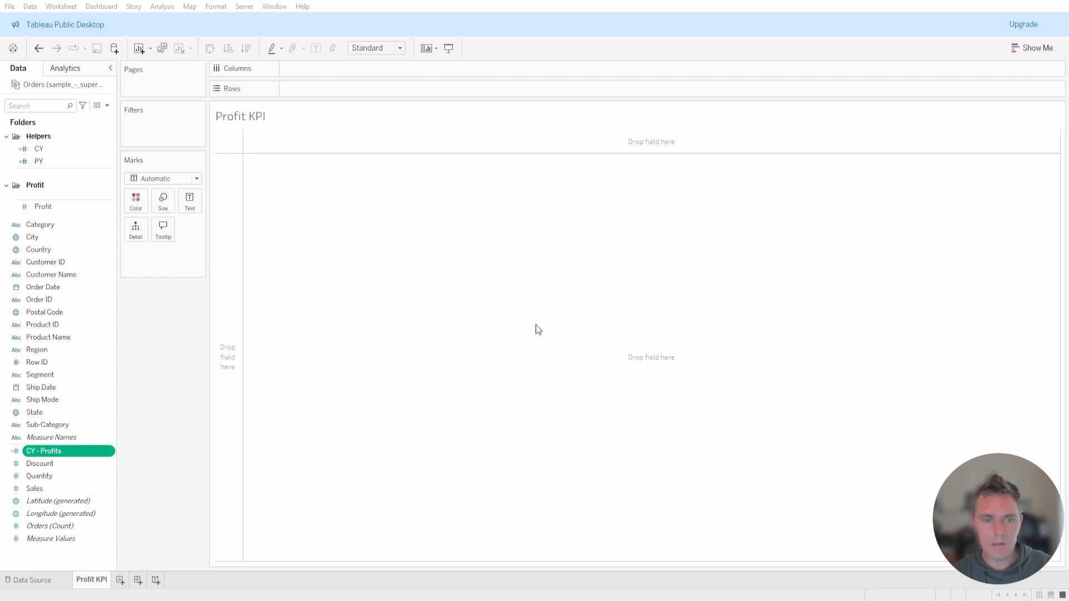
left_click_drag(48, 149, 255, 108)
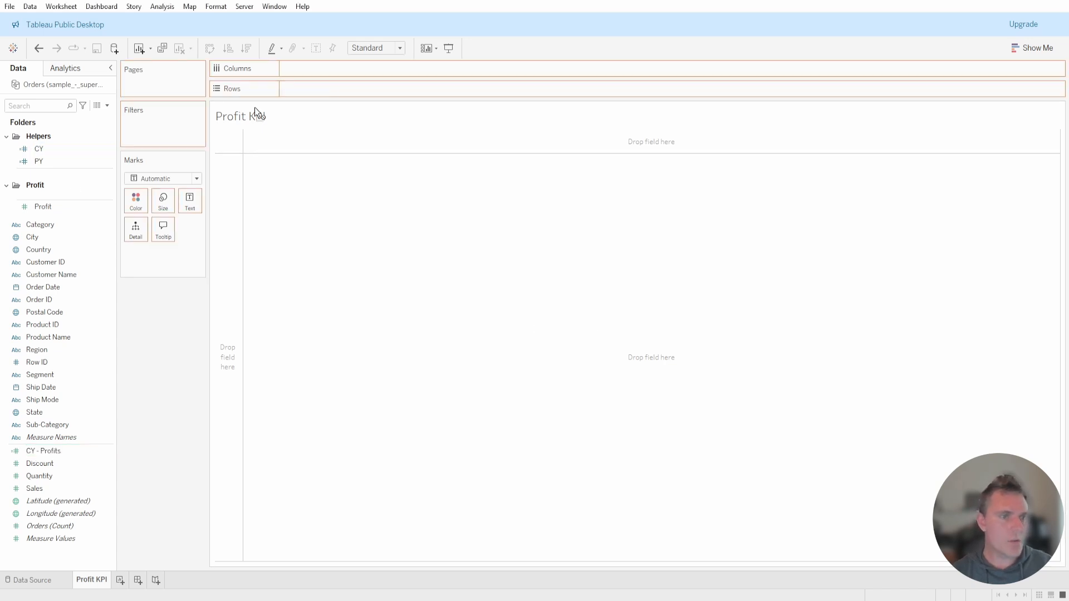
left_click_drag(325, 89, 326, 89)
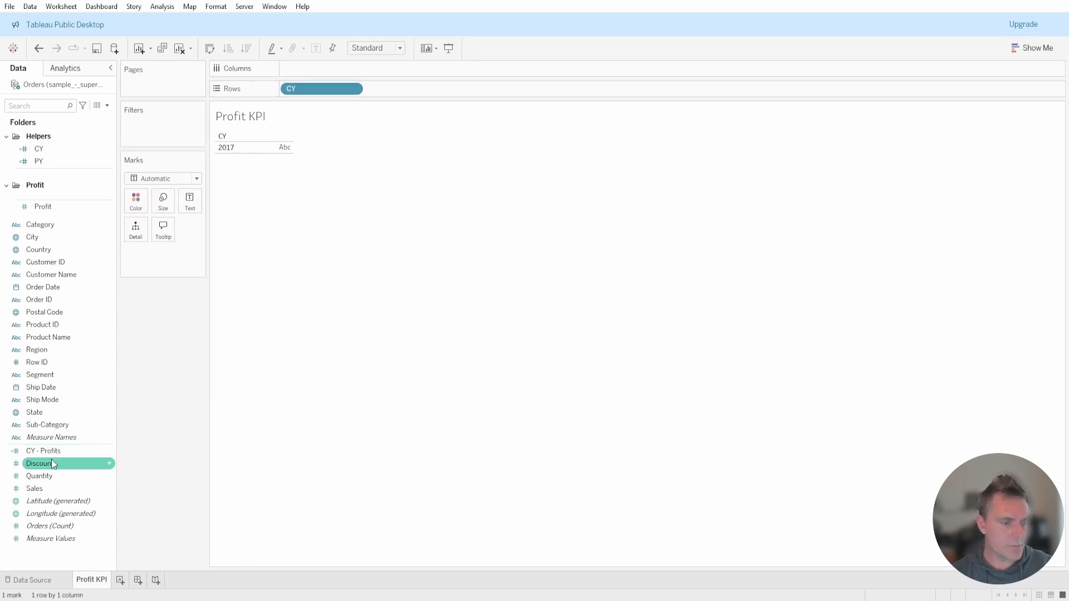
left_click_drag(288, 152, 283, 149)
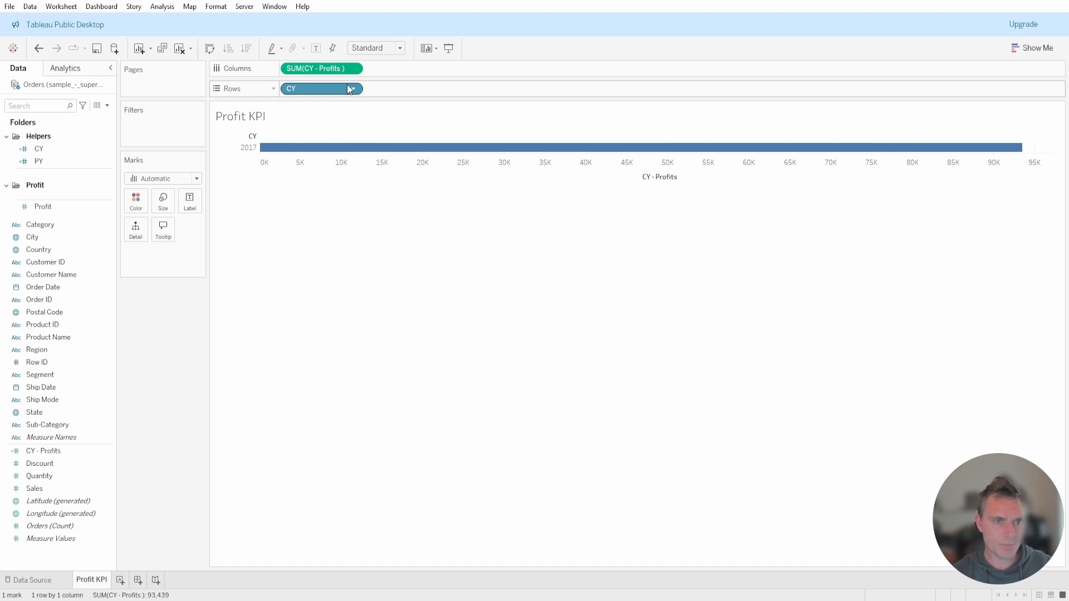
Move CY - Profits into the Profit folder and show its sum in the view as text instead of a bar.
left_click(59, 453)
left_click_drag(58, 453, 63, 194)
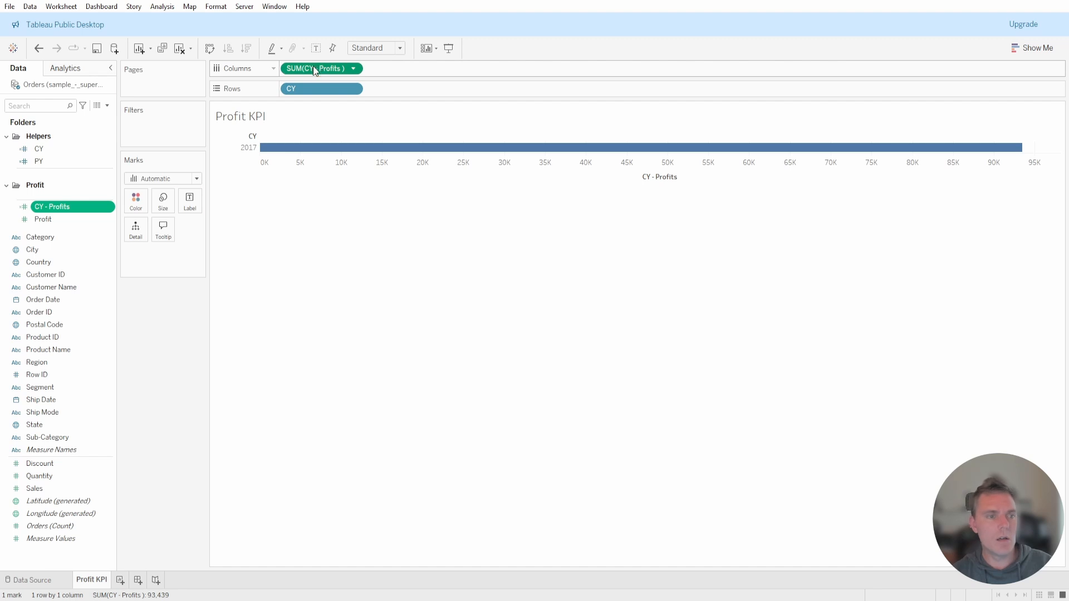
left_click_drag(313, 66, 189, 201)
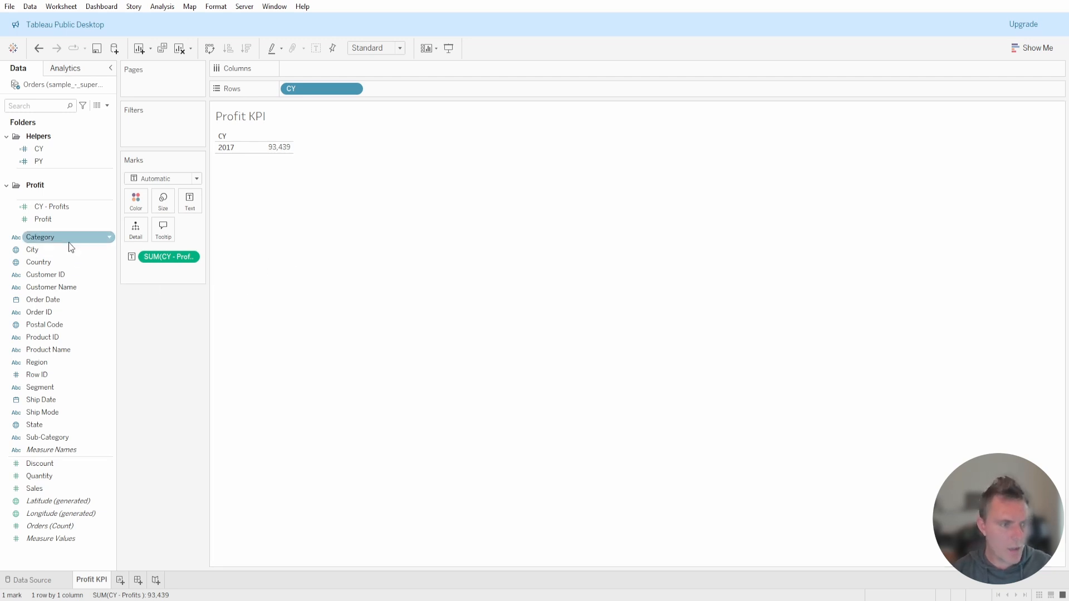
Set the default number format of CY - Profits to euro currency with two decimals.
left_click(63, 208)
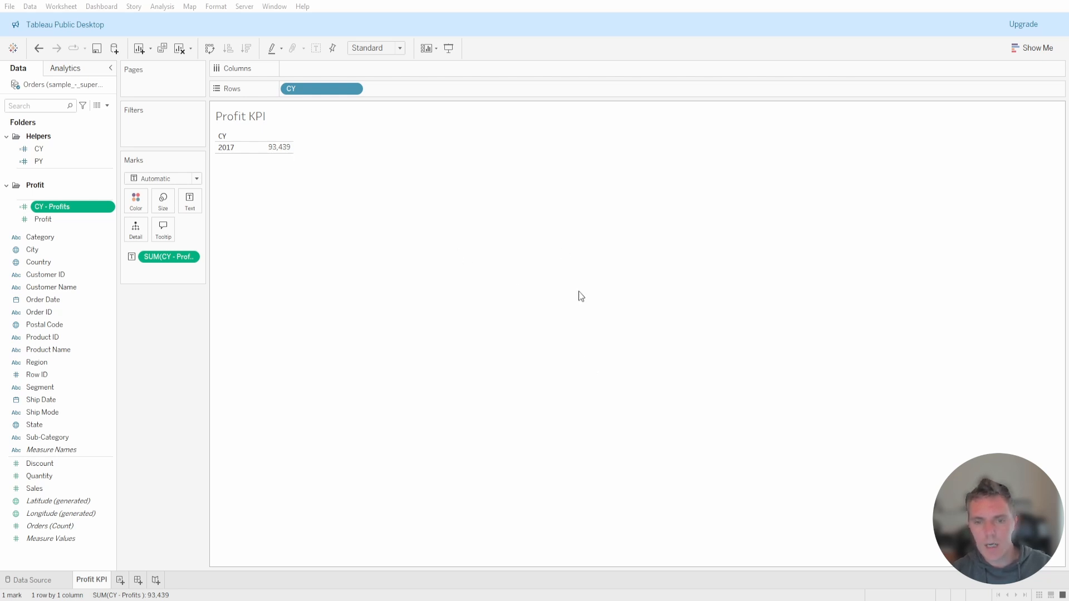
left_click(589, 380)
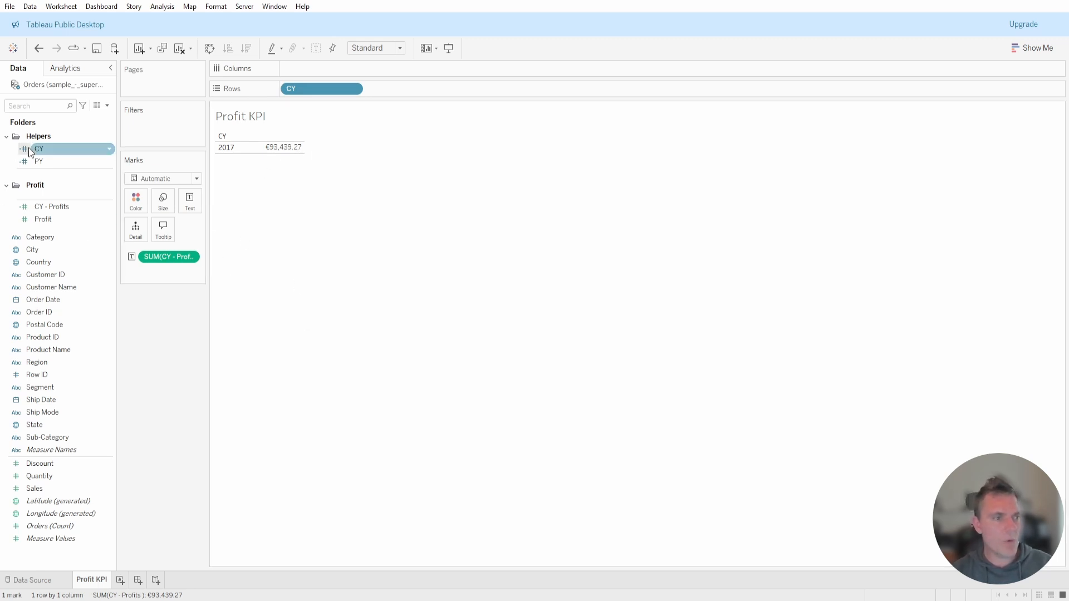
Duplicate CY - Profits, turn the copy into PY - Profits, and add its sum to the view as text.
left_click(51, 207)
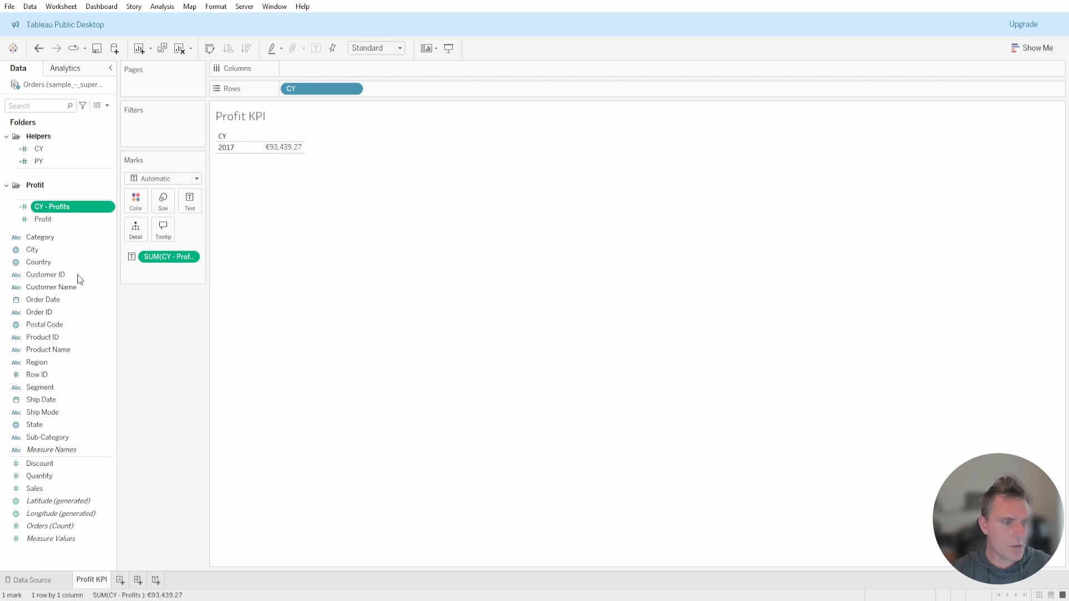
key("ctrl+v")
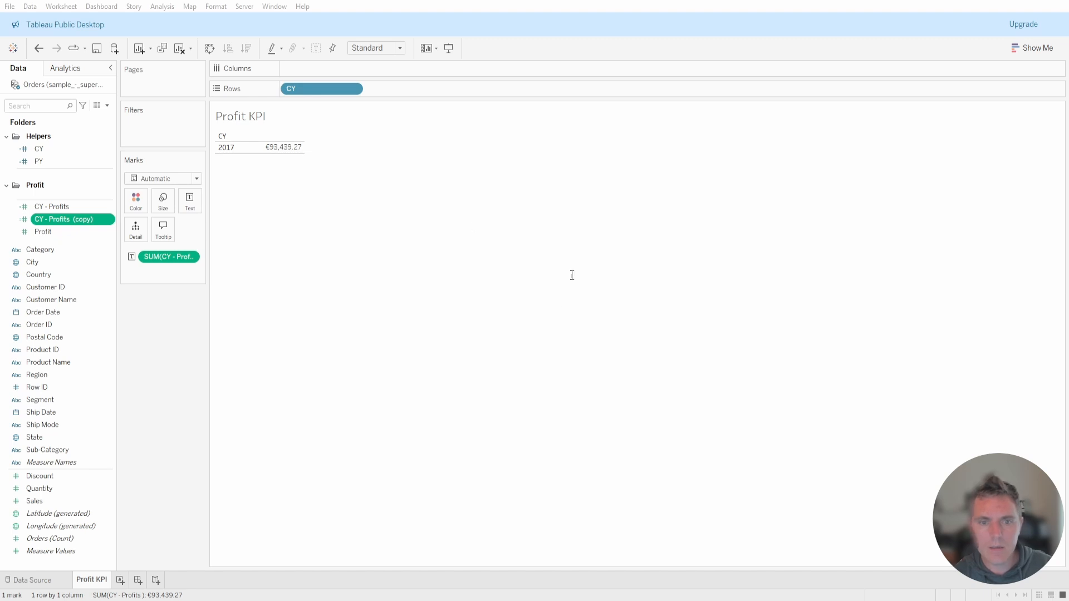
left_click(533, 324)
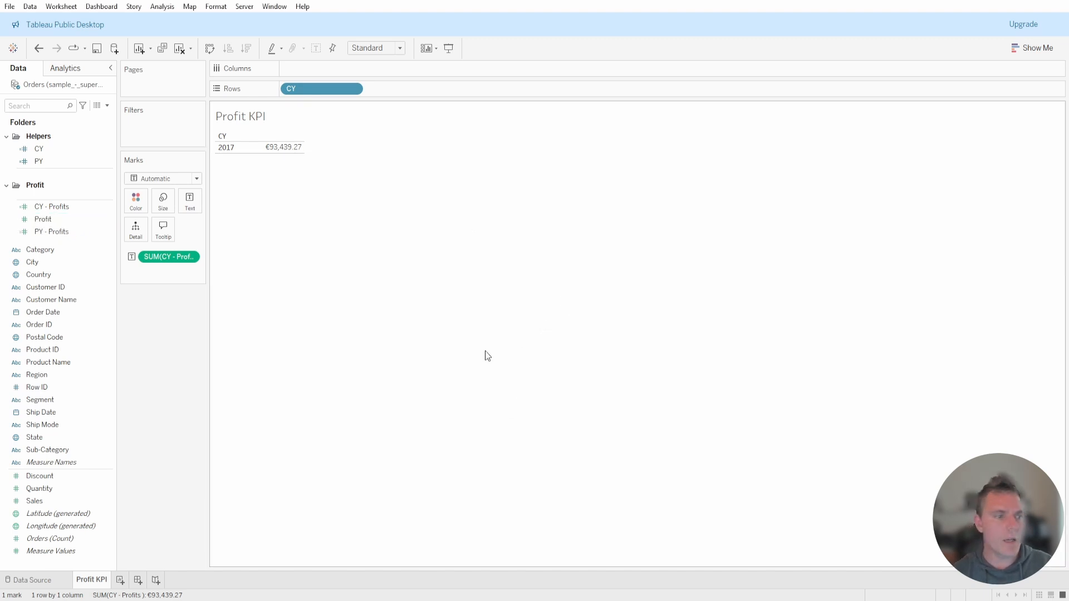
left_click_drag(51, 232, 192, 272)
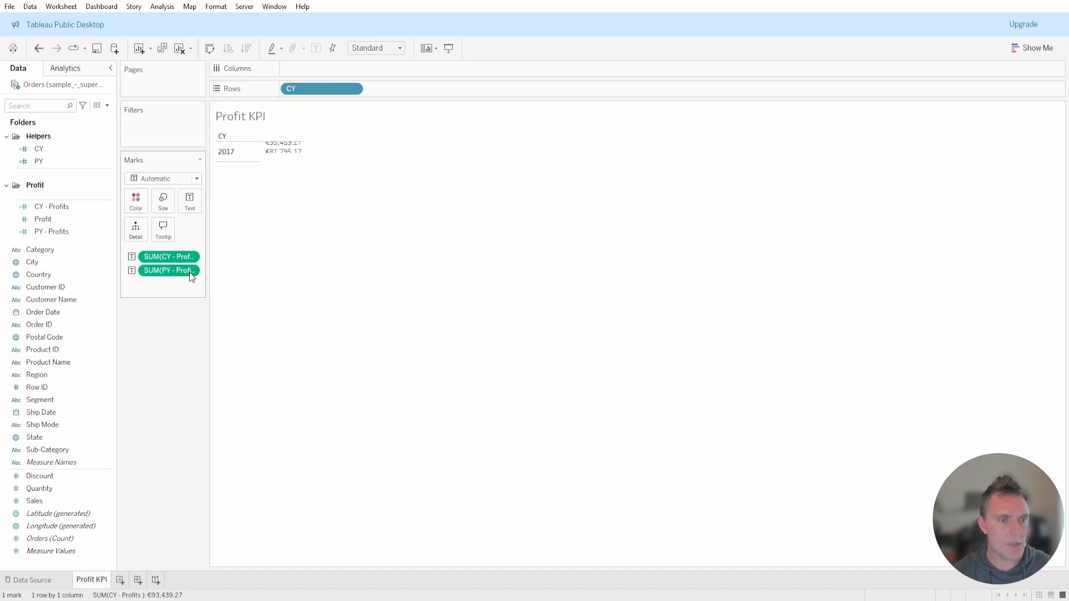
Place PY beside CY on rows to compare the two years, and remove both fields from rows.
left_click(57, 206)
left_click_drag(36, 162, 376, 88)
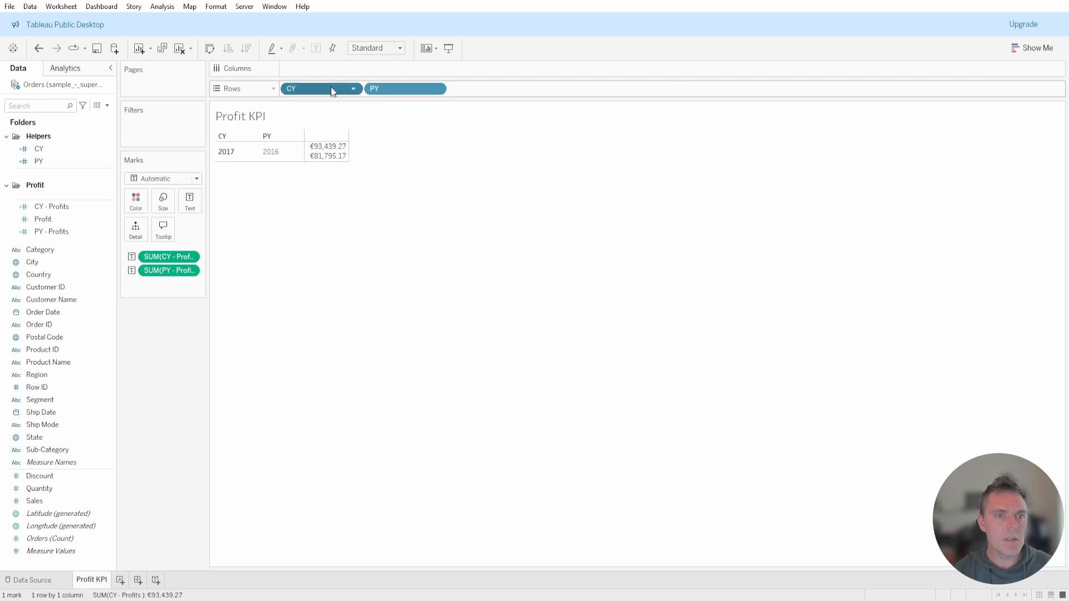
left_click_drag(332, 90, 114, 152)
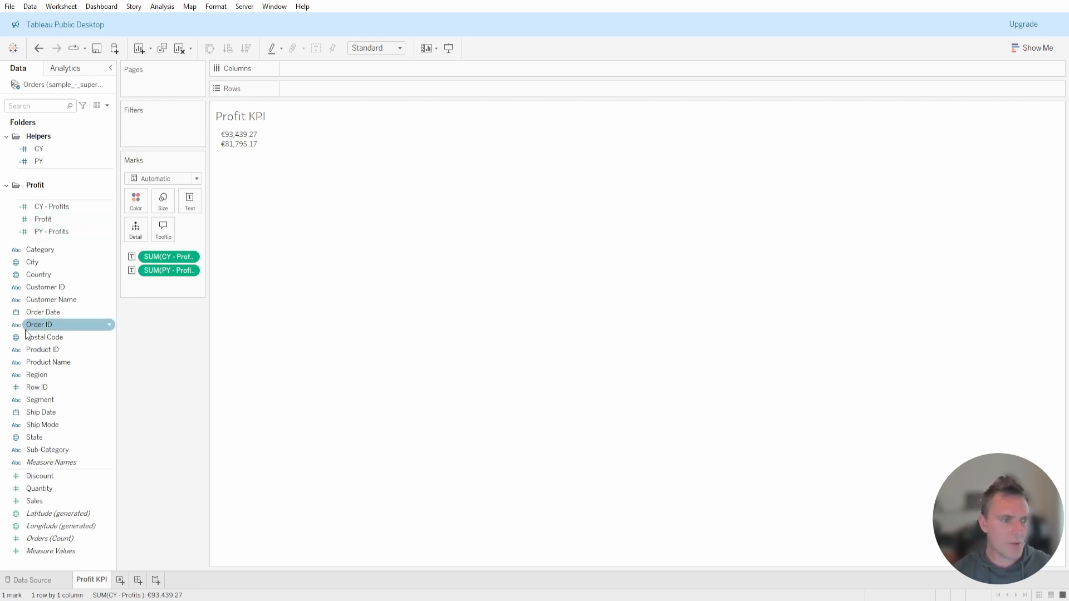
Check the CY and PY profits by year of Order Date on rows, and clear all fields from the view.
left_click_drag(45, 312, 321, 86)
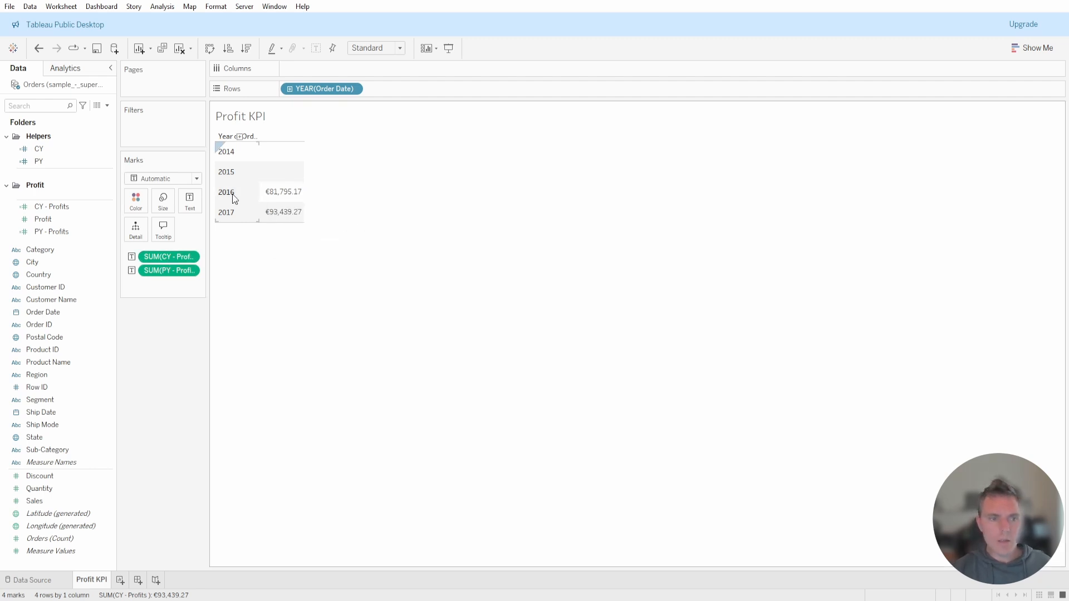
mouse_move(266, 199)
mouse_move(288, 218)
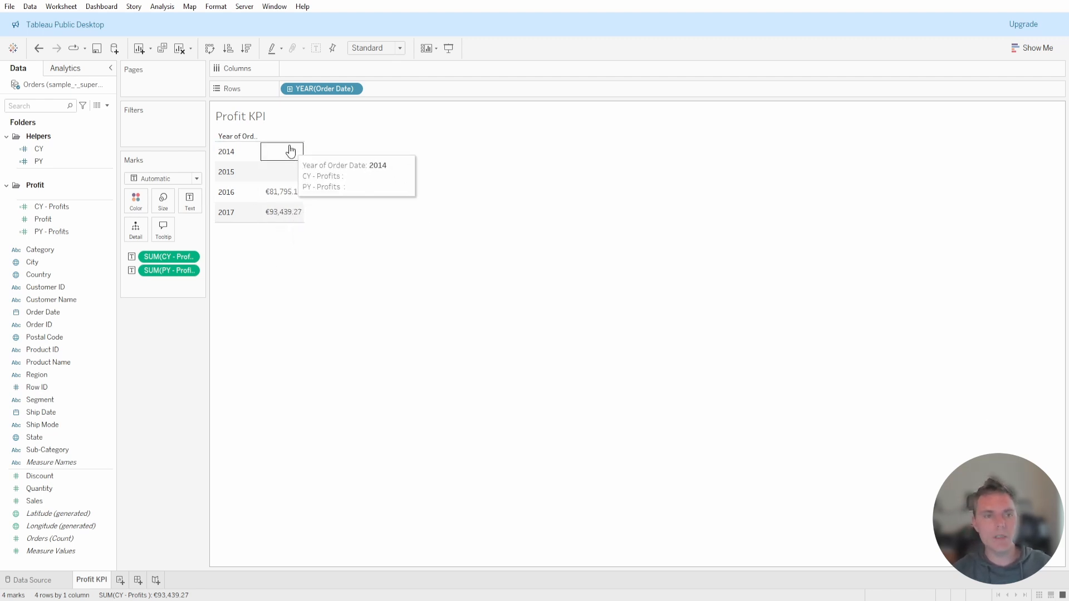
left_click_drag(326, 88, 70, 256)
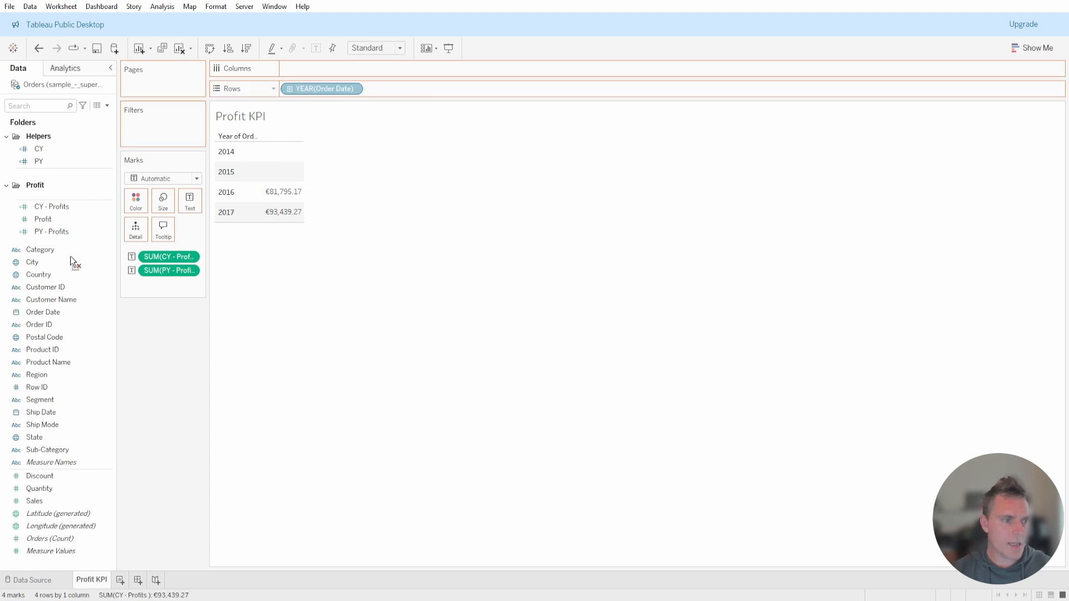
left_click_drag(169, 257, 94, 276)
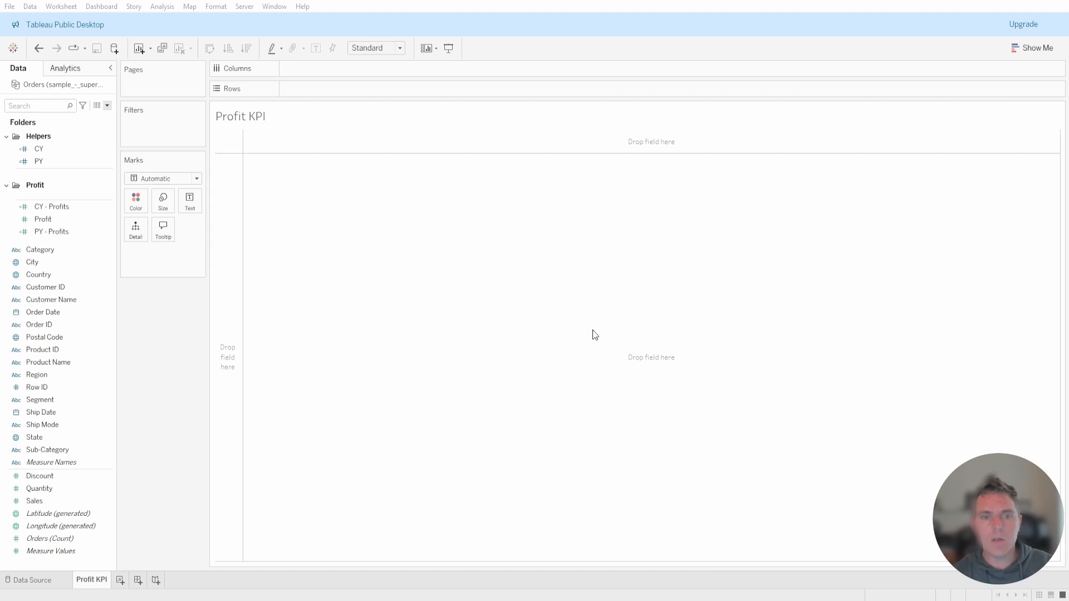
Create the calculated field DIFF - Profit -CY - PY and move it into the Profit folder.
left_click(573, 323)
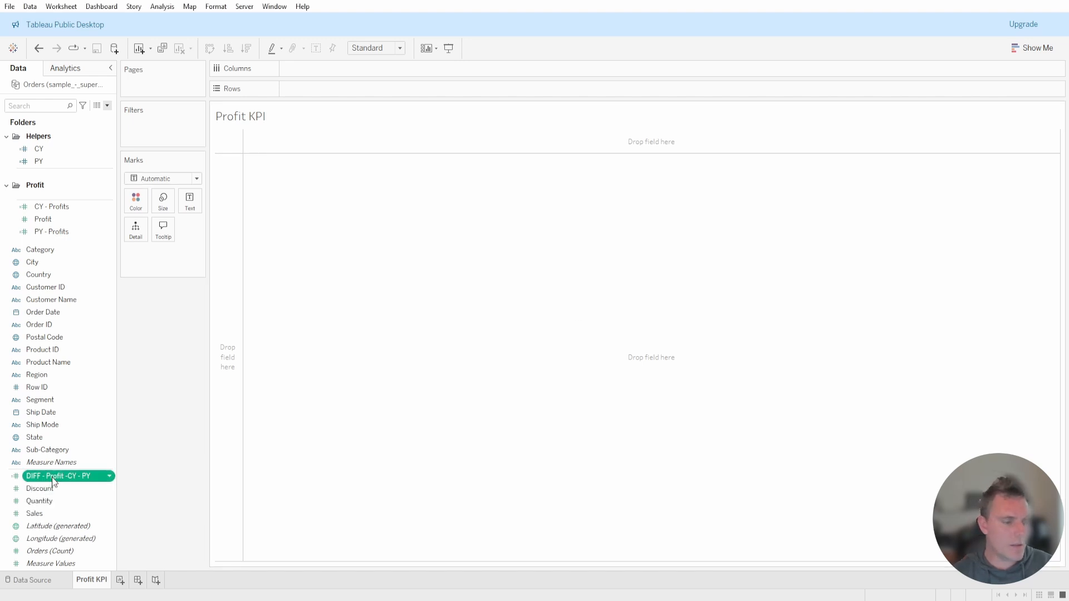
left_click_drag(83, 476, 48, 188)
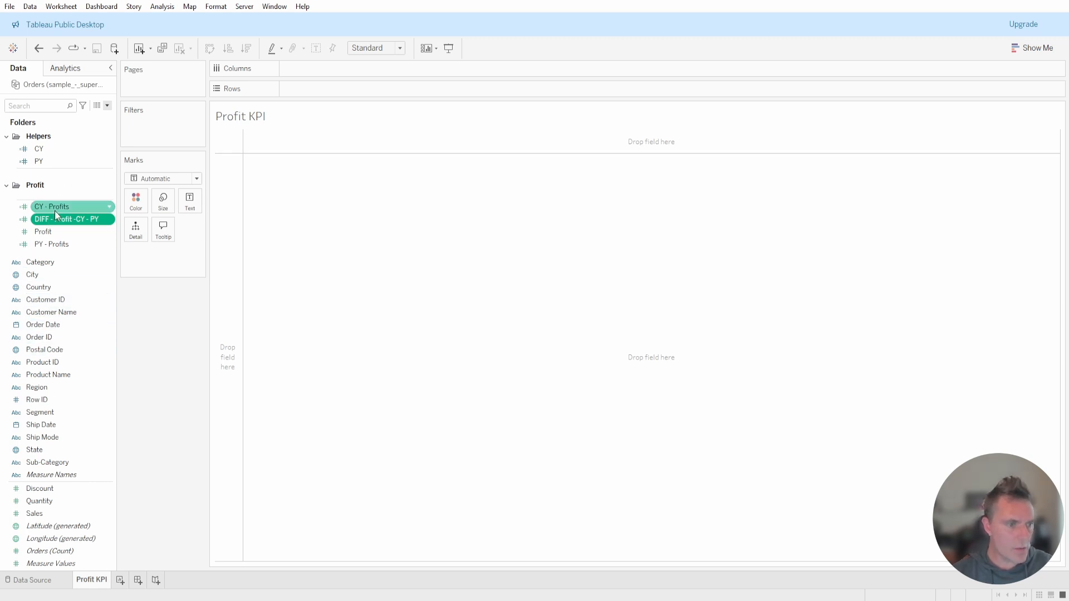
Show DIFF - Profit -CY - PY as text and set its default number format to euro currency with two decimals.
left_click_drag(54, 218, 296, 198)
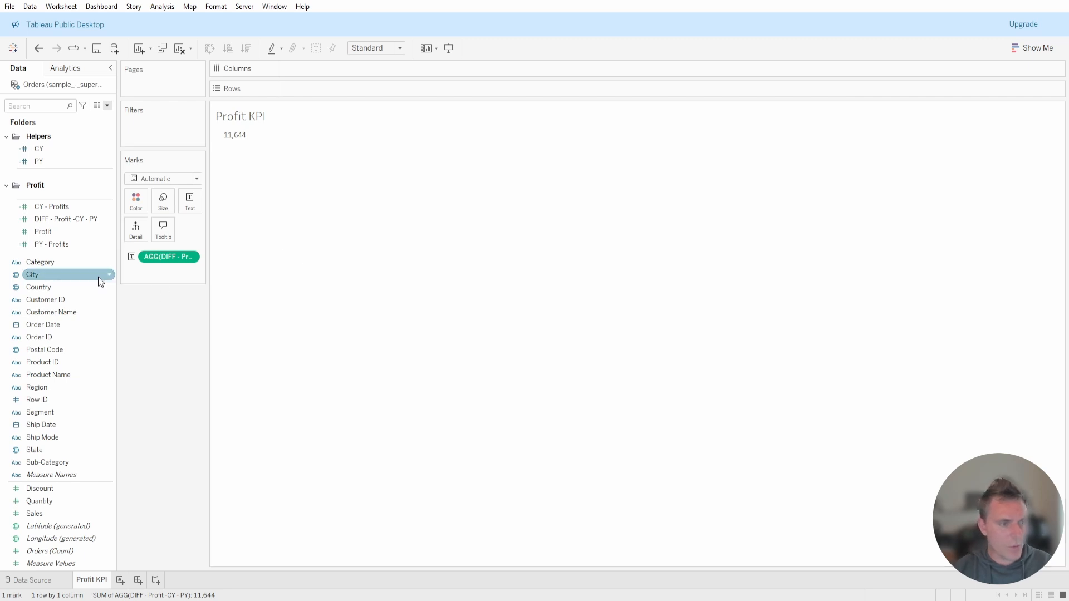
left_click(53, 219)
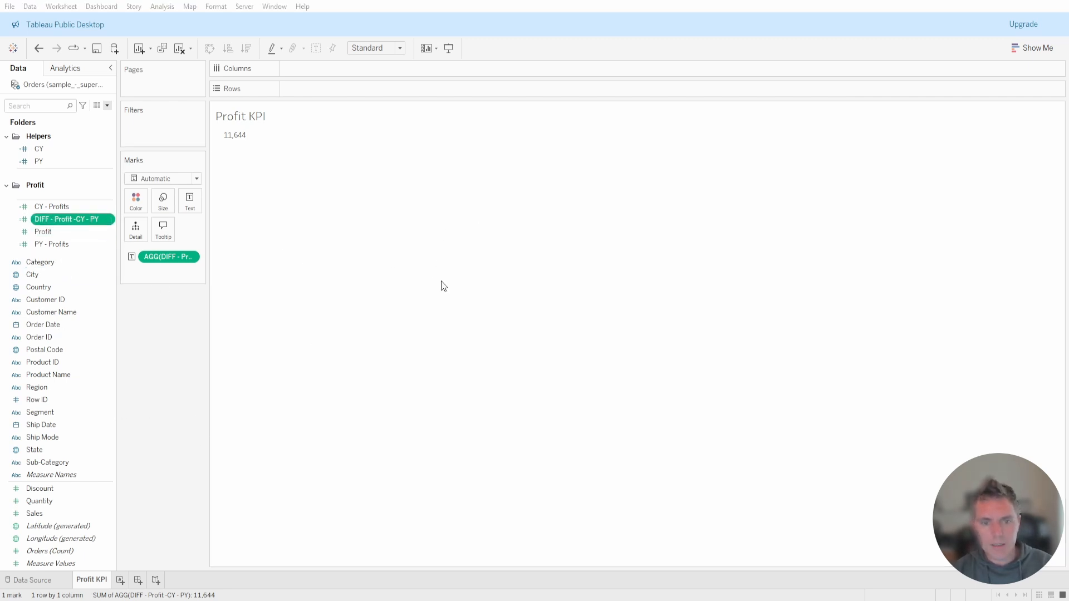
left_click(592, 377)
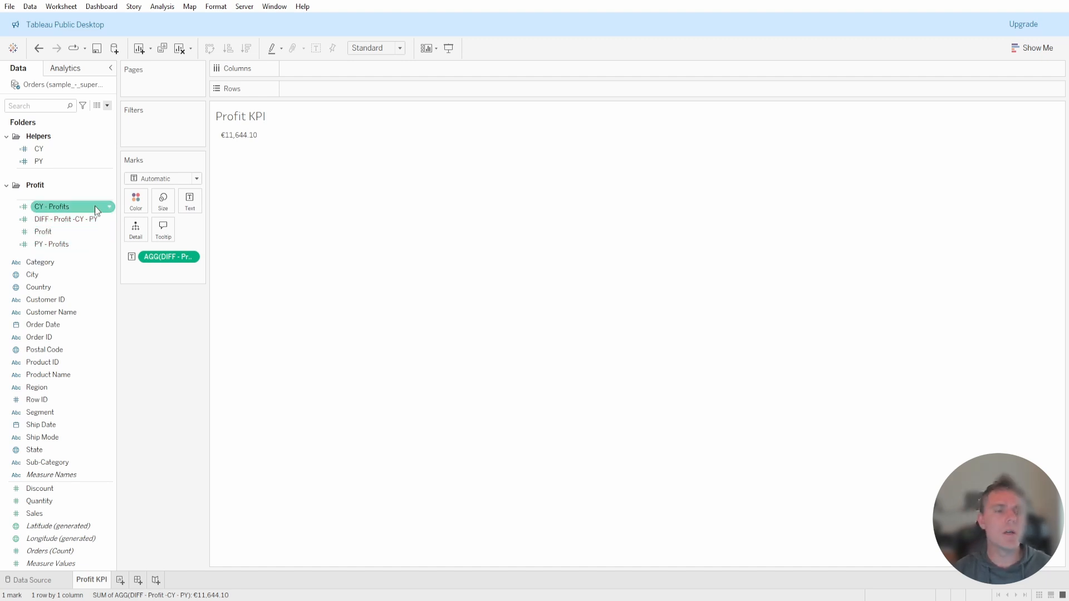
Clear the view and create the calculated field DIFF - Profit - CY - PY - % in the Profit folder.
left_click_drag(160, 256, 51, 234)
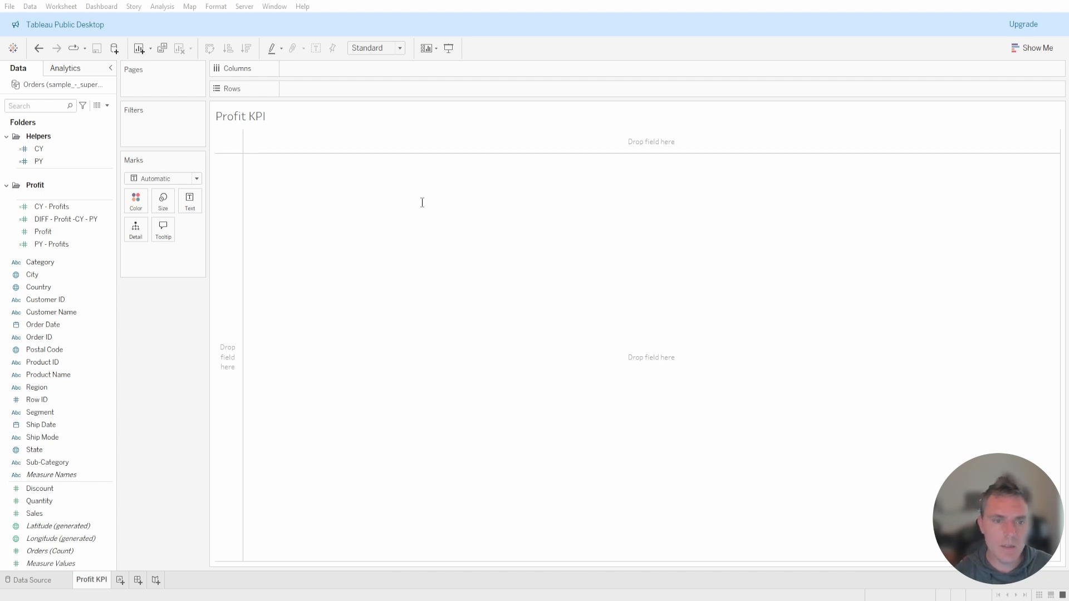
left_click(541, 324)
left_click_drag(66, 489, 139, 236)
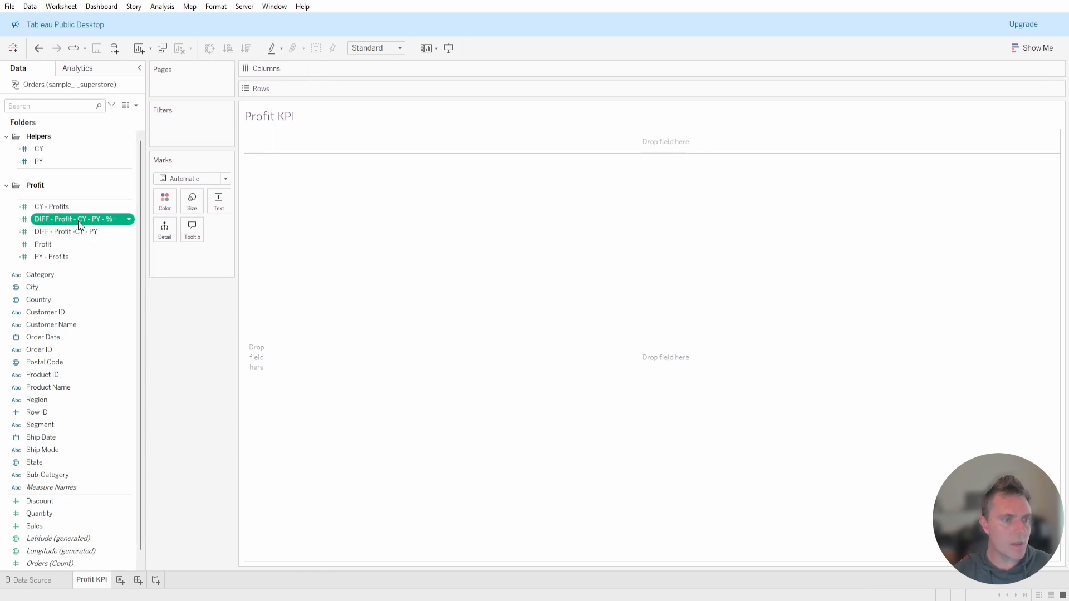
Show DIFF - Profit - CY - PY - % as text and set its default number format to percentage with two decimals.
left_click_drag(81, 220, 320, 198)
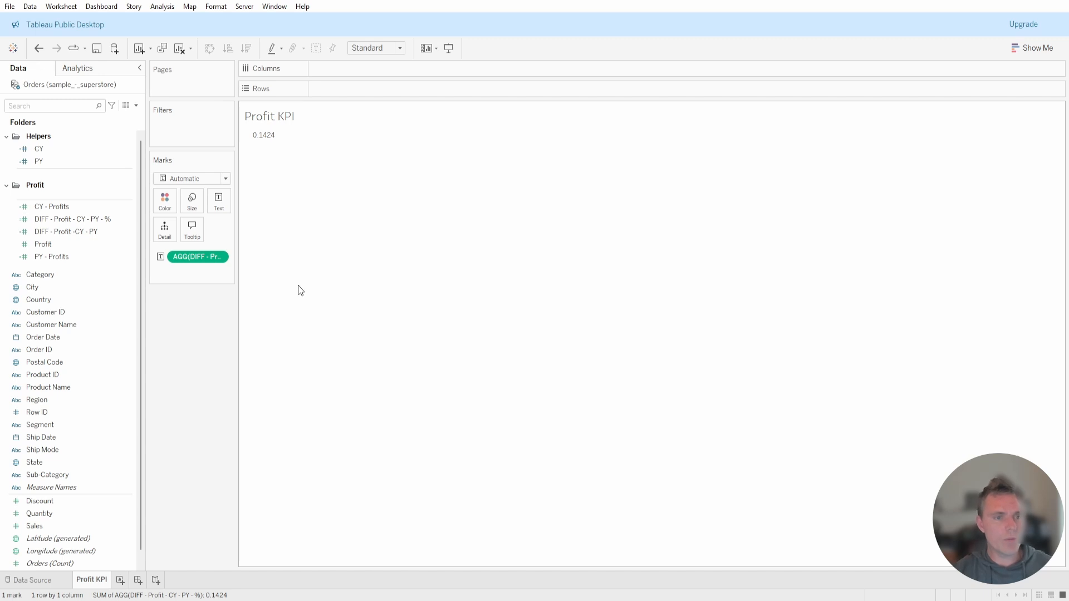
left_click(72, 219)
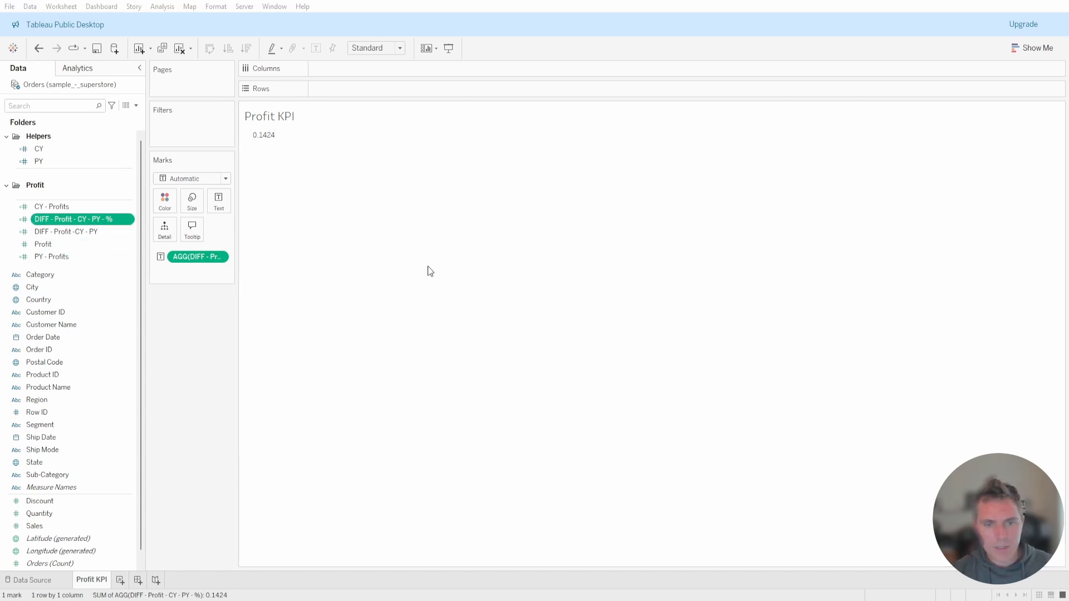
left_click(582, 374)
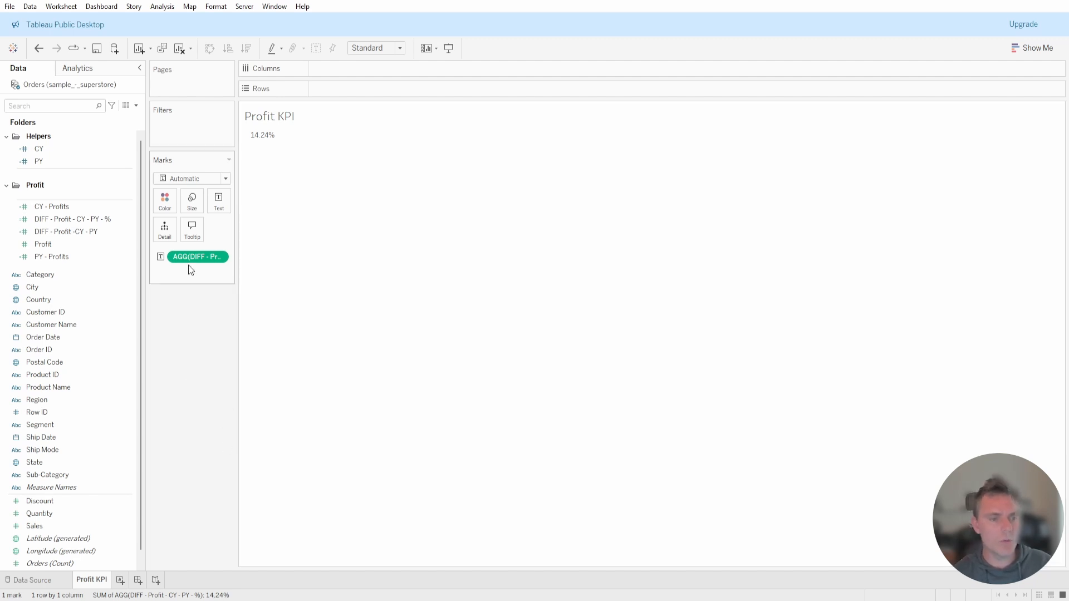
Clear the view and create the calculated field Profit CY - Pos Symbol in the Profit folder.
left_click_drag(195, 259, 63, 232)
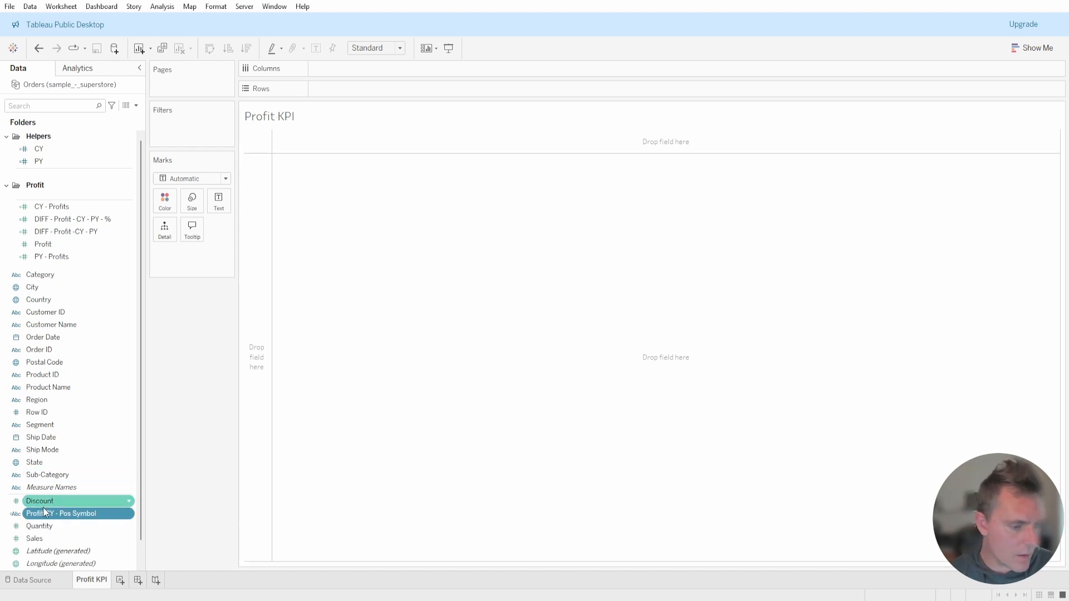
left_click_drag(43, 512, 45, 198)
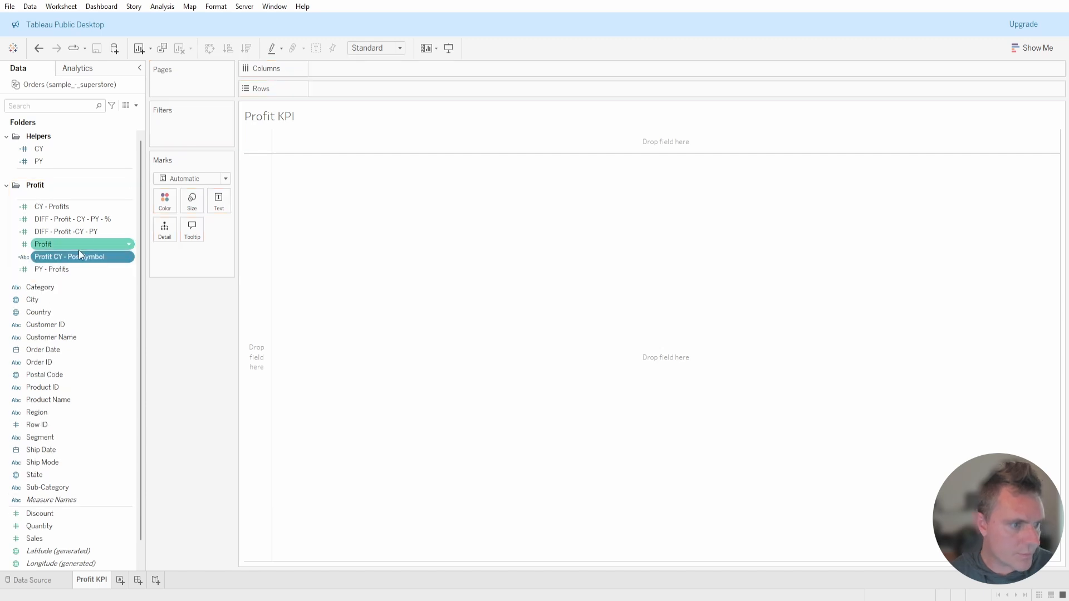
Duplicate Profit CY - Pos Symbol and turn the copy into the calculated field Profit CY - Neg Symbol.
left_click(95, 326)
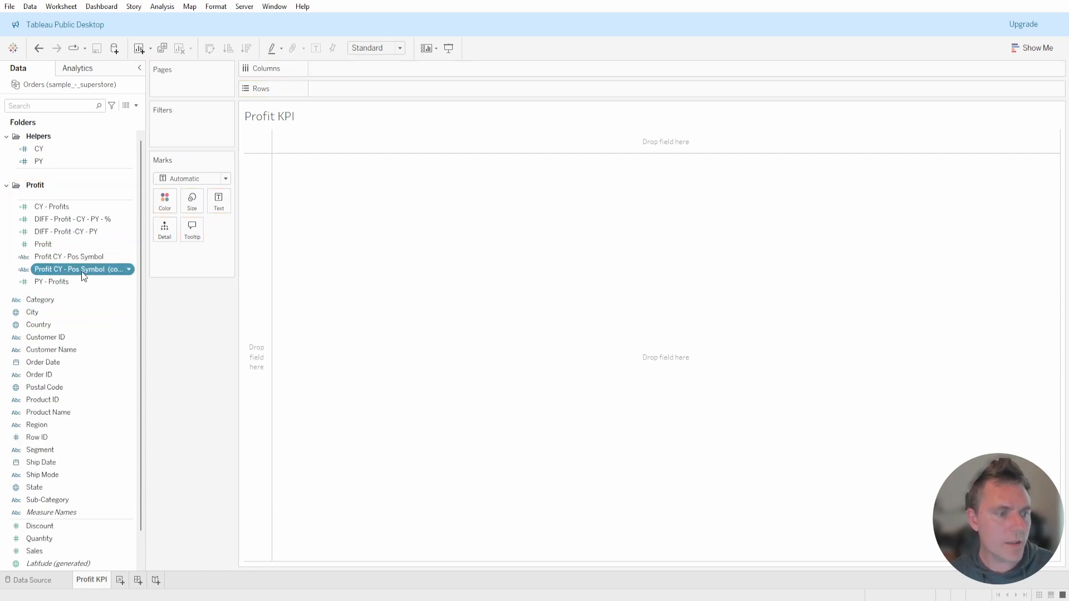
right_click(82, 271)
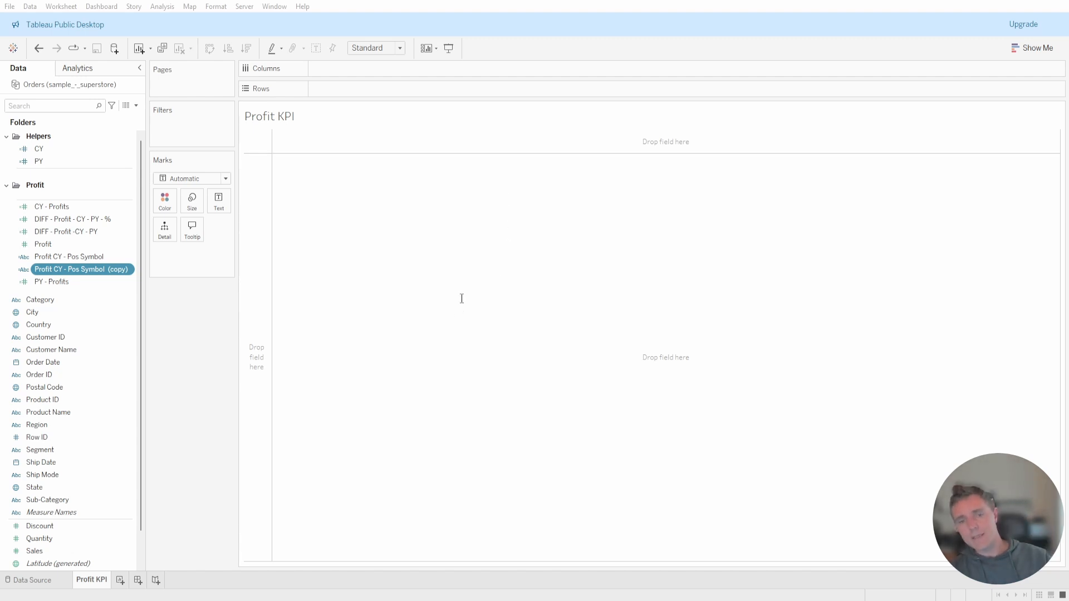
left_click(537, 323)
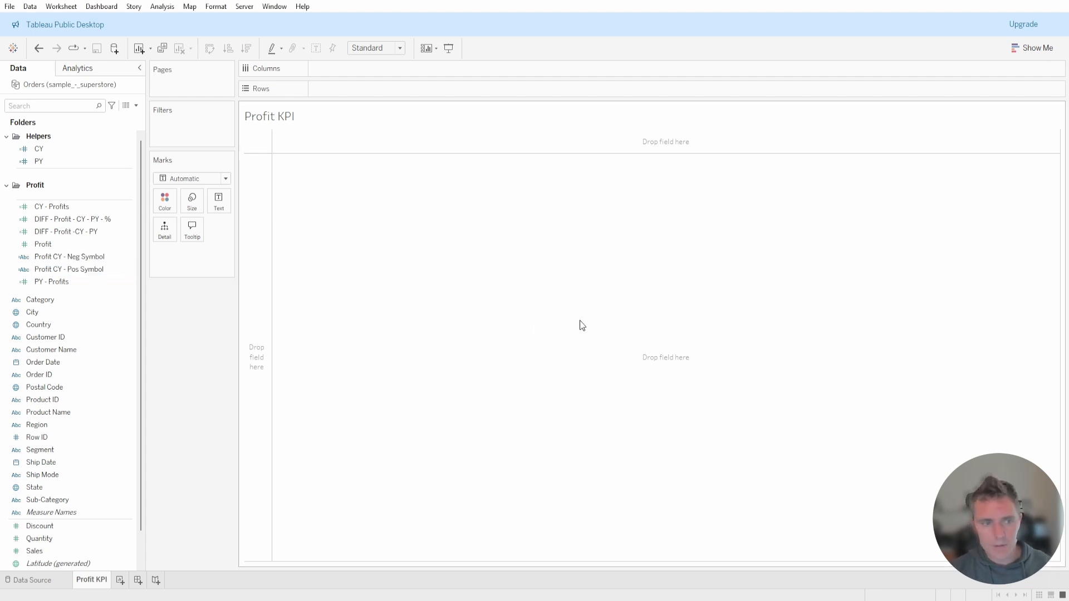
left_click(580, 320)
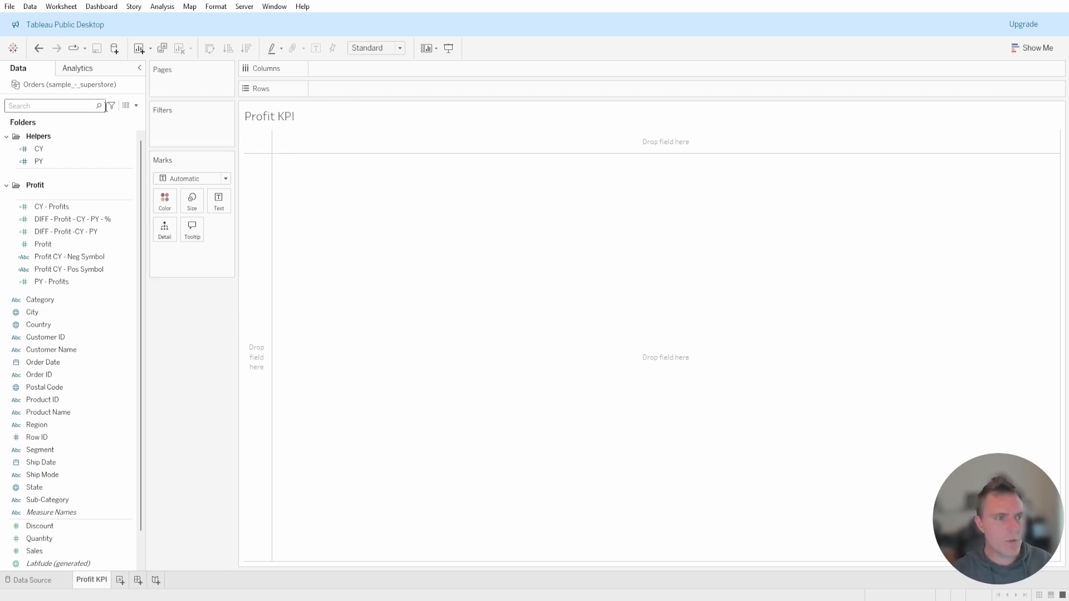
Review the calculations of the CY, PY, CY - Profits and PY - Profits fields.
left_click(39, 150)
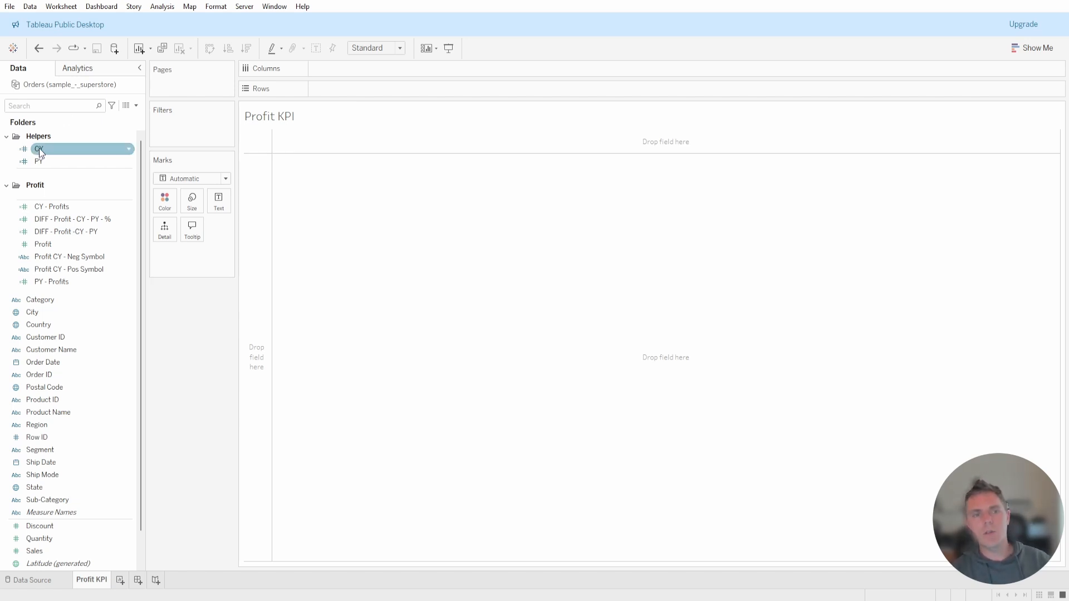
right_click(42, 148)
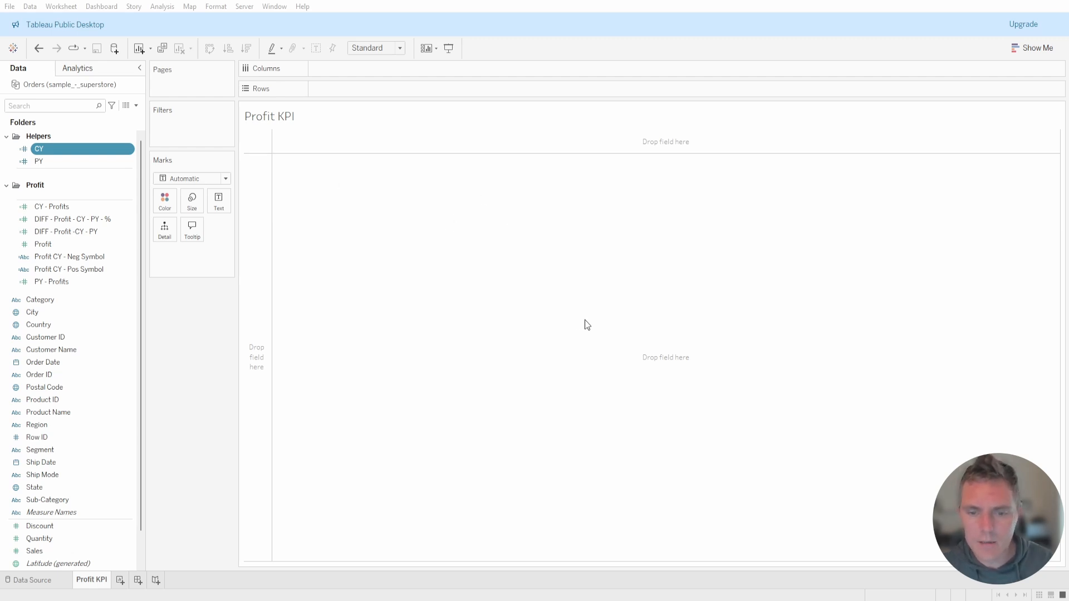
left_click(55, 163)
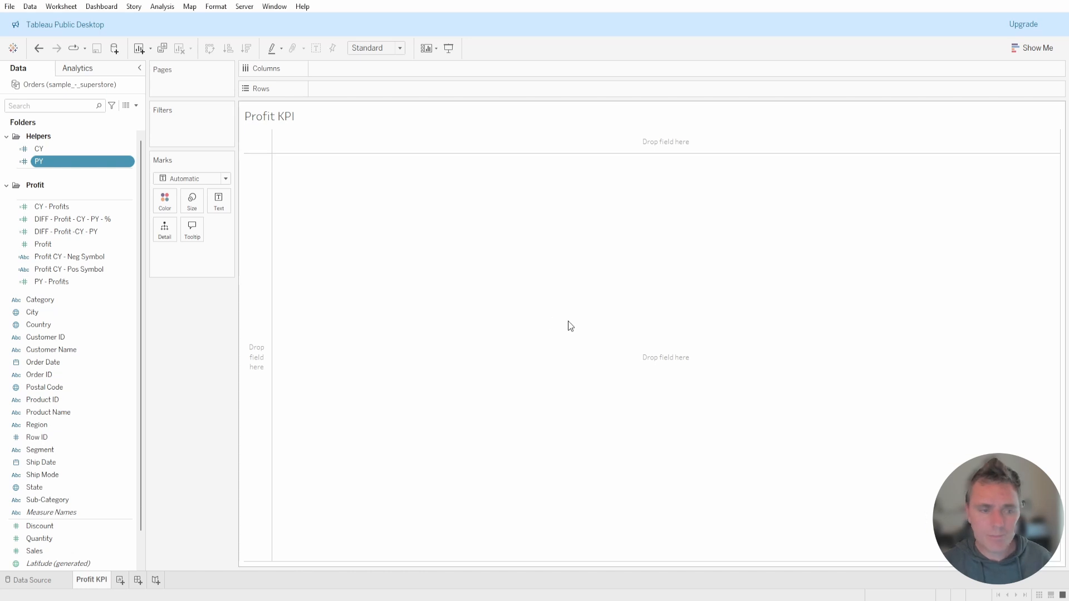
left_click(45, 206)
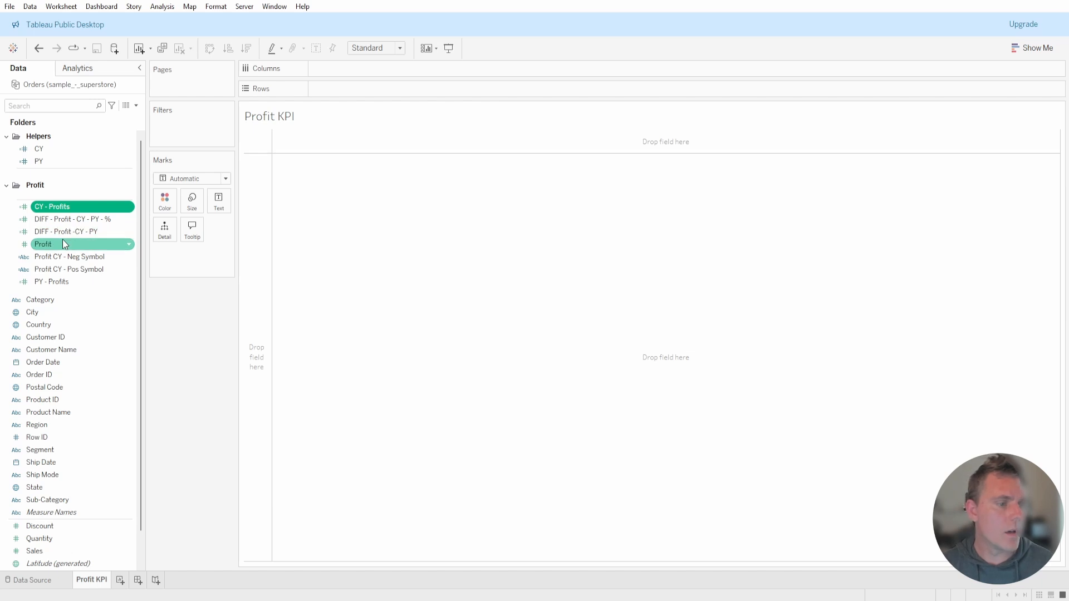
left_click(48, 281)
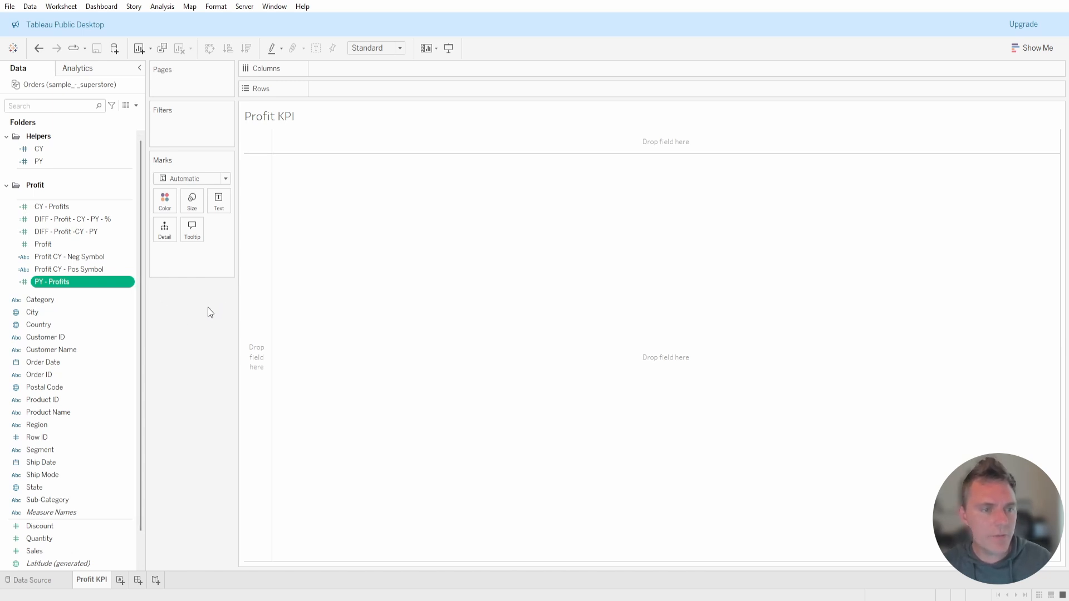
Show CY and the sum of CY - Profits as text in the view, without the plain Profit sum.
left_click_drag(44, 149, 216, 203)
left_click(53, 232)
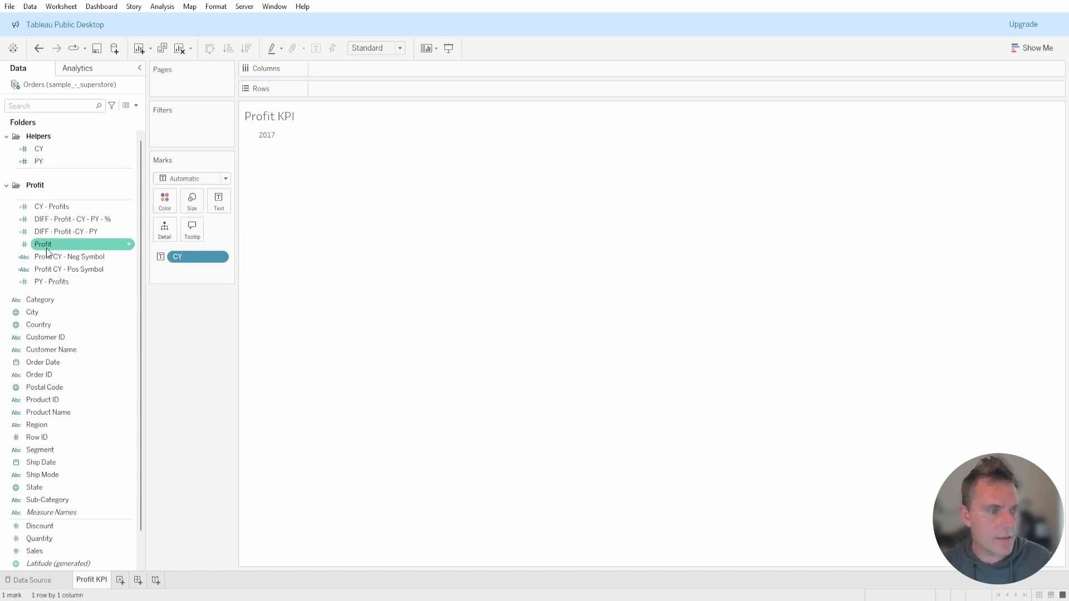
left_click_drag(47, 251, 219, 202)
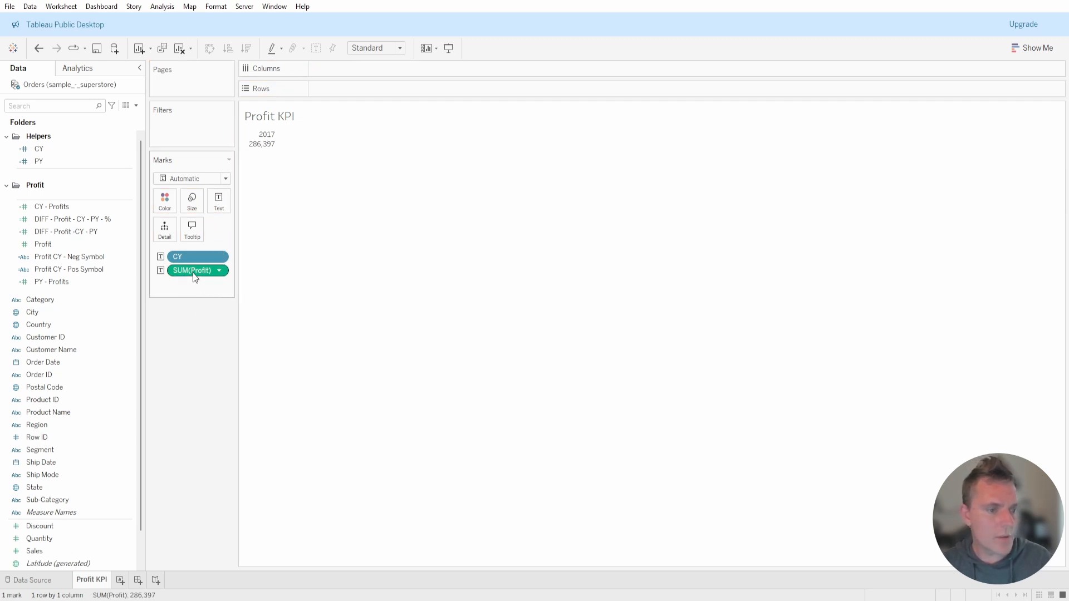
left_click_drag(194, 273, 53, 246)
left_click_drag(53, 206, 212, 204)
Format the text label of the CY profit mark with a larger, underlined font.
mouse_move(264, 139)
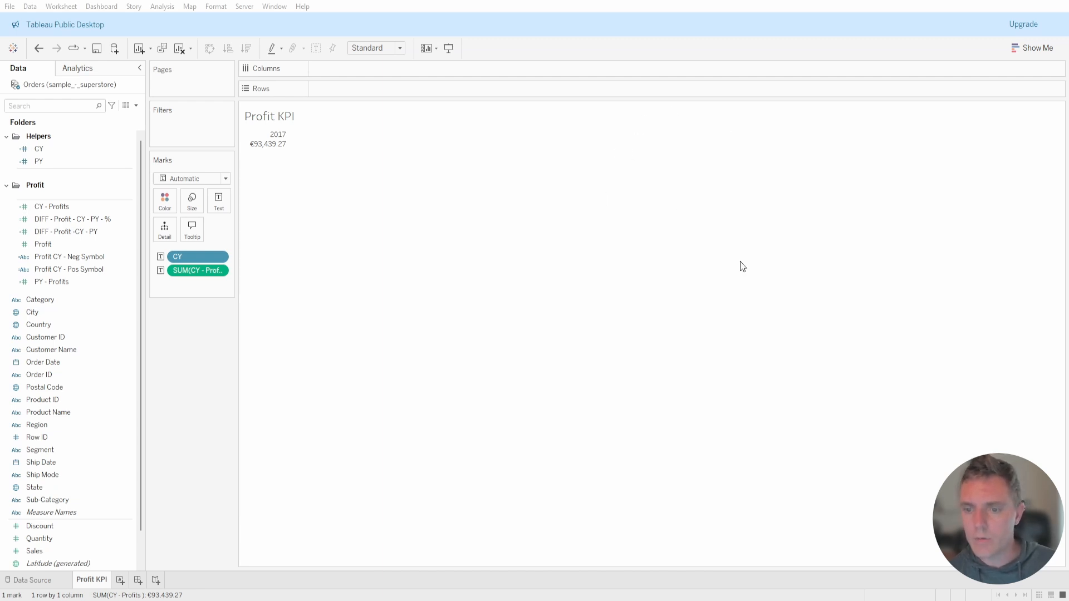
left_click(778, 276)
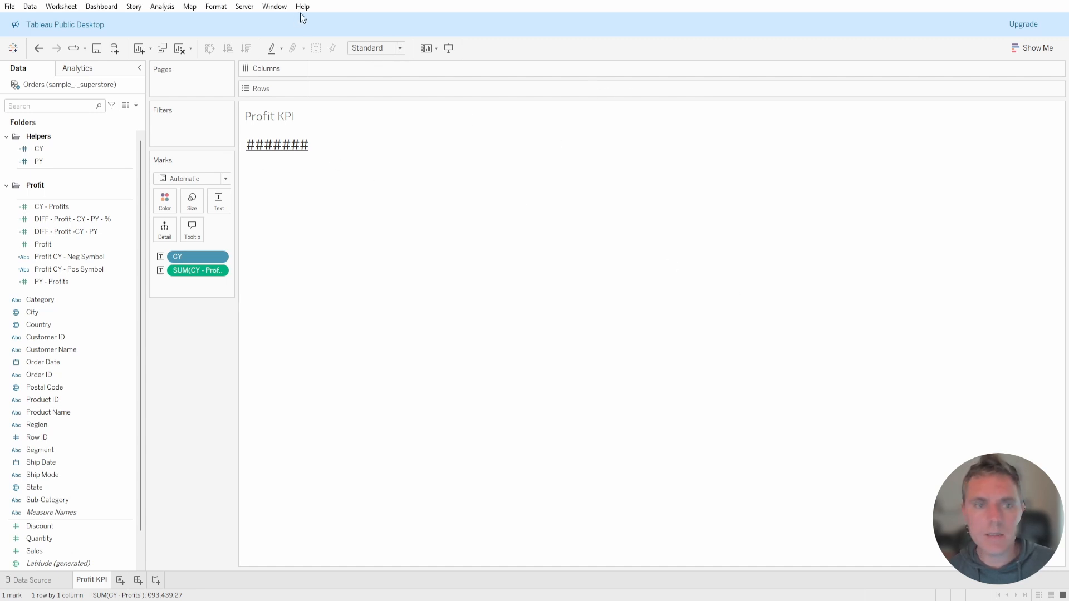
Fit the worksheet to Entire View and set the default pane and header alignment of the KPI text to Center.
left_click(373, 84)
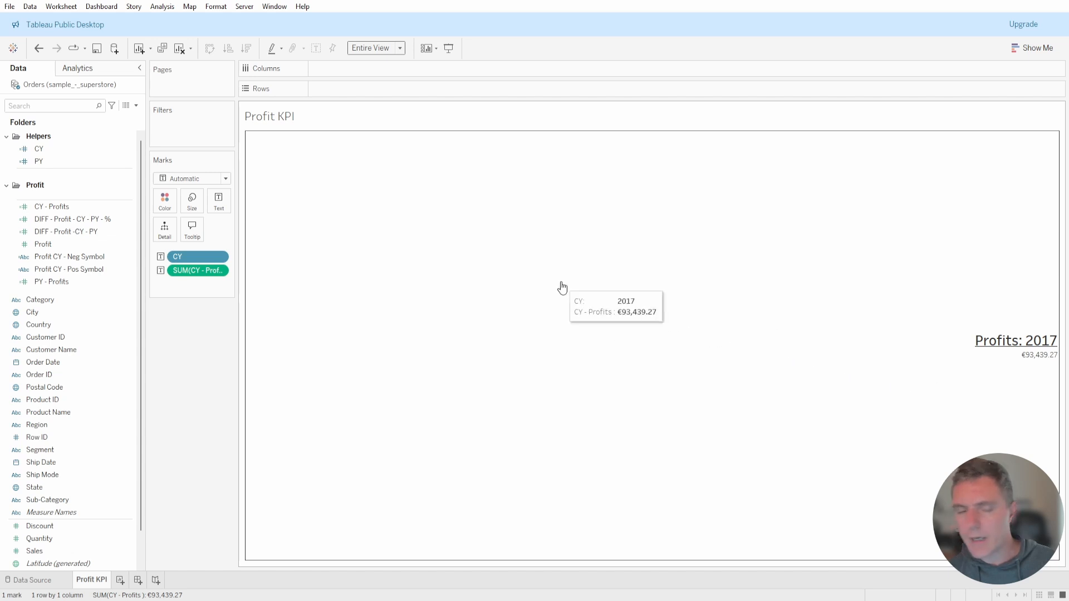
left_click(319, 195)
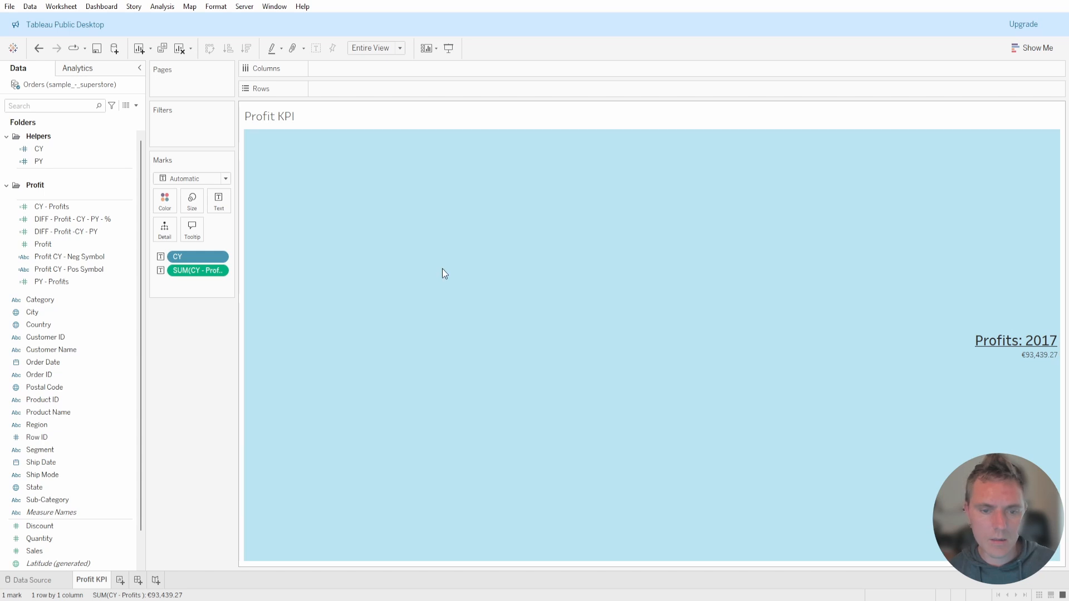
left_click(456, 302)
left_click(28, 89)
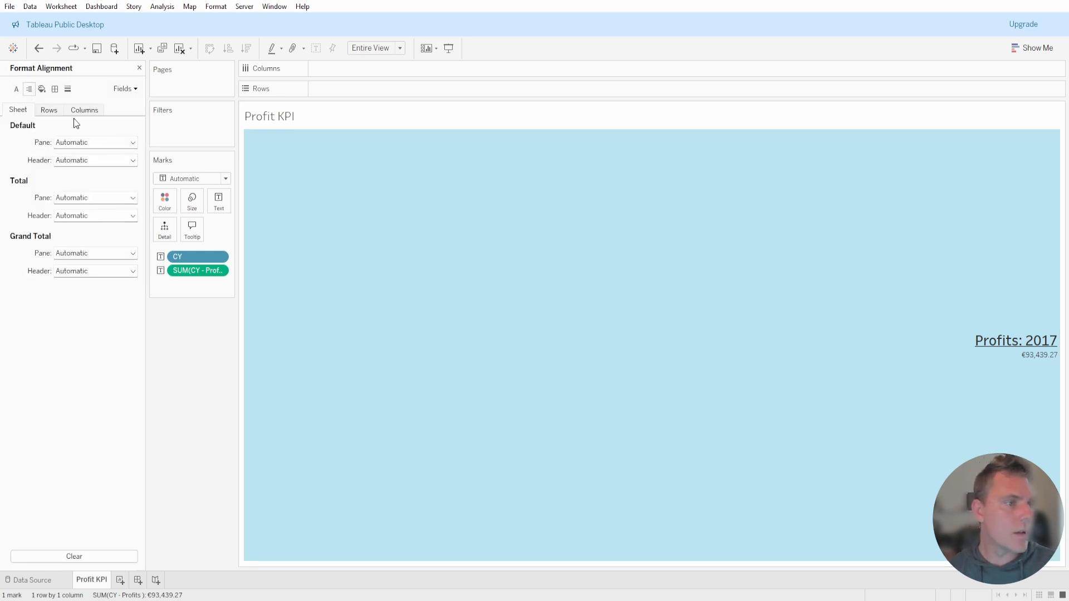
left_click(81, 143)
left_click(84, 189)
left_click(72, 159)
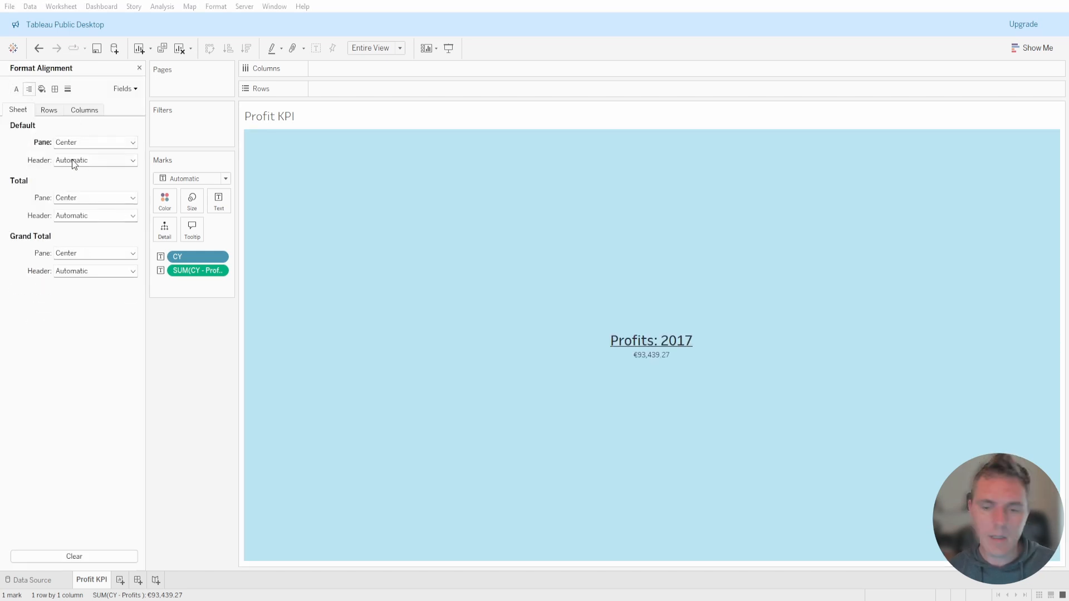
left_click(78, 207)
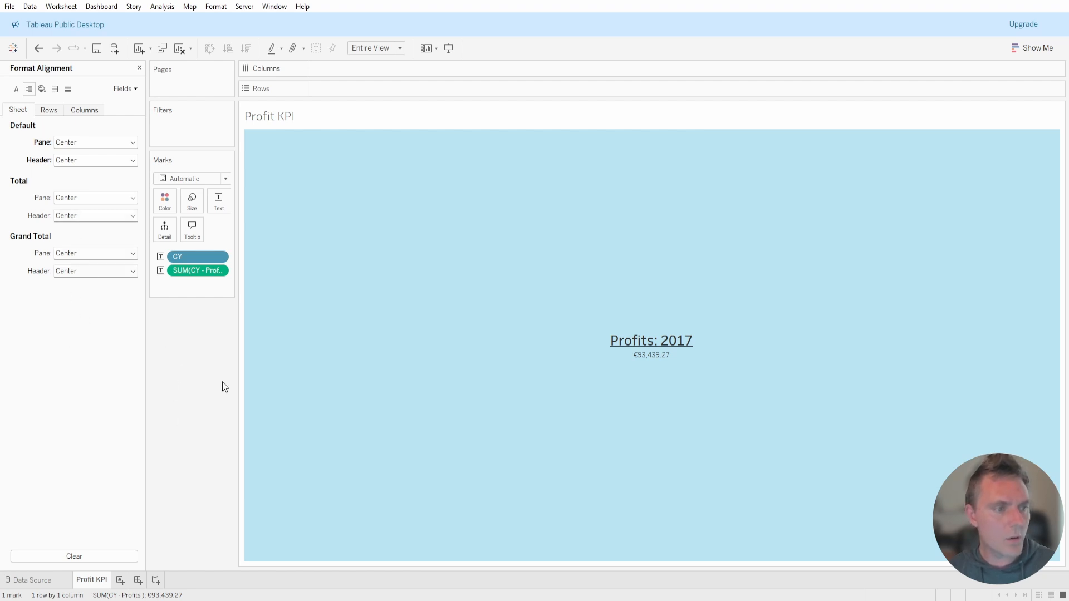
Reduce the size of the underlined Profits heading in the text label and enlarge the CY - Profits amount beneath it.
left_click(346, 282)
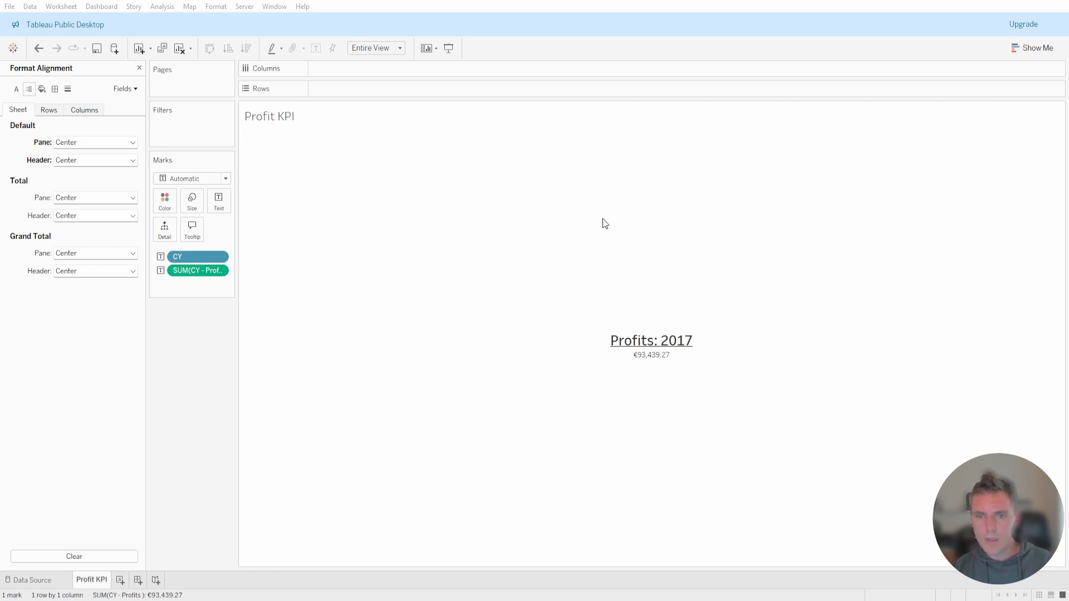
left_click(808, 296)
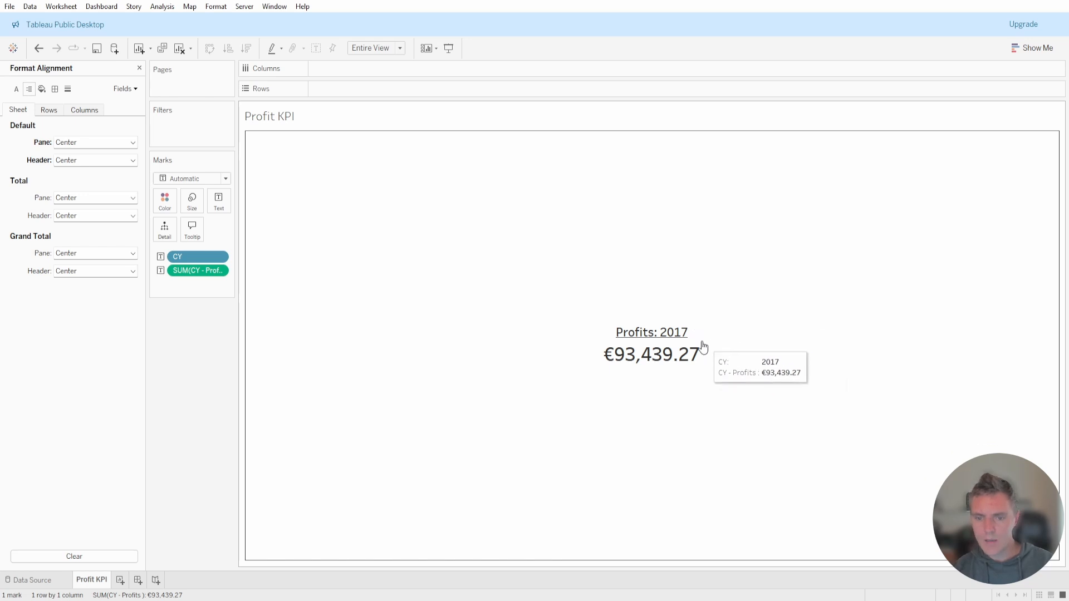
left_click(140, 67)
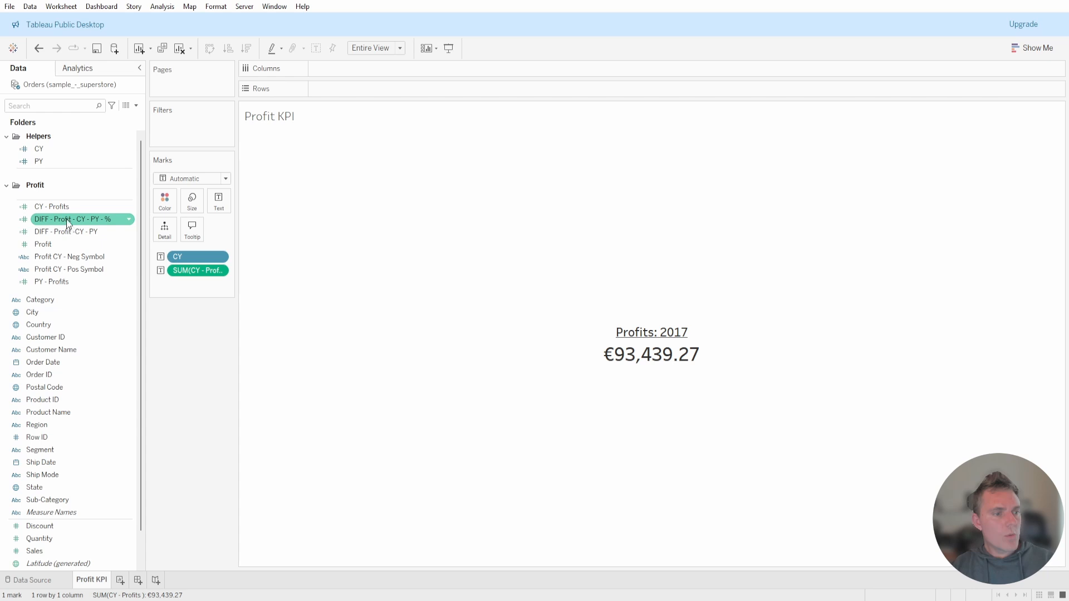
Add DIFF - Profit - CY - PY - %, Profit CY - Pos Symbol and Profit CY - Neg Symbol to the text label.
left_click_drag(65, 219, 210, 238)
left_click_drag(219, 198, 219, 199)
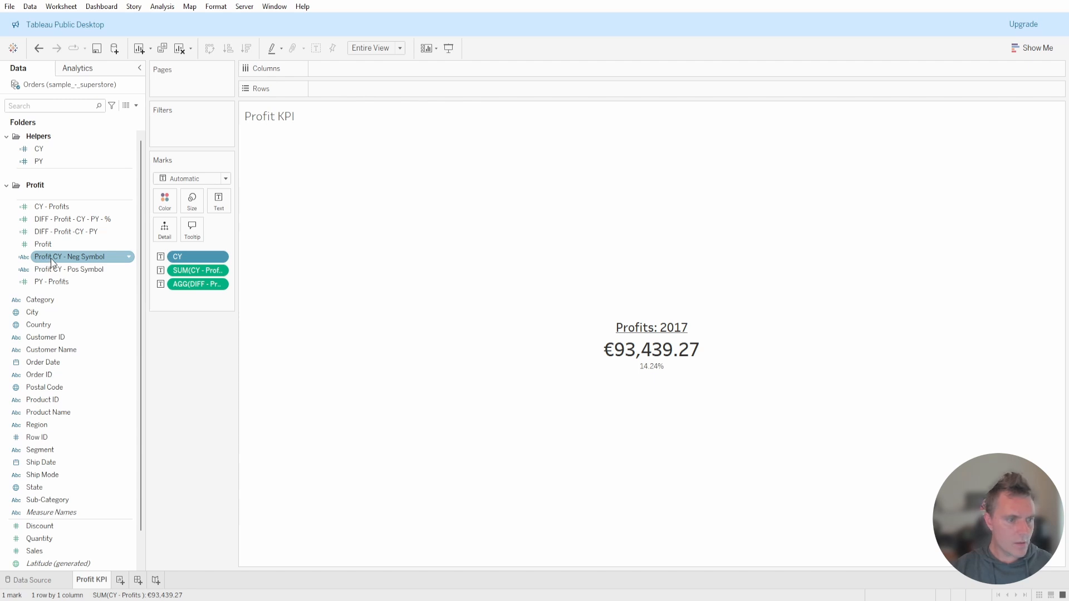
left_click_drag(64, 266, 218, 200)
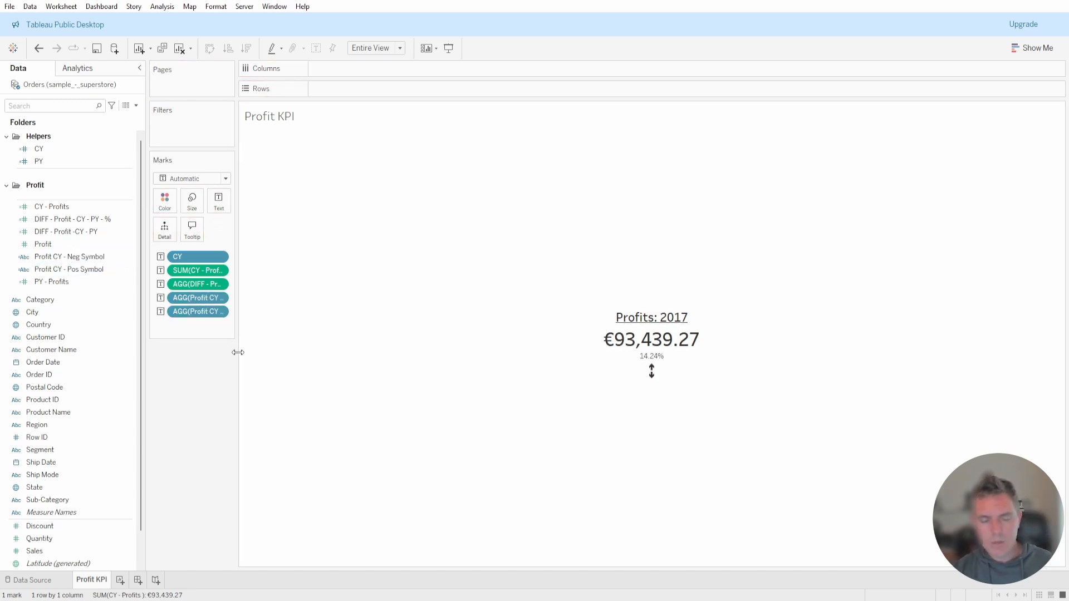
mouse_move(659, 425)
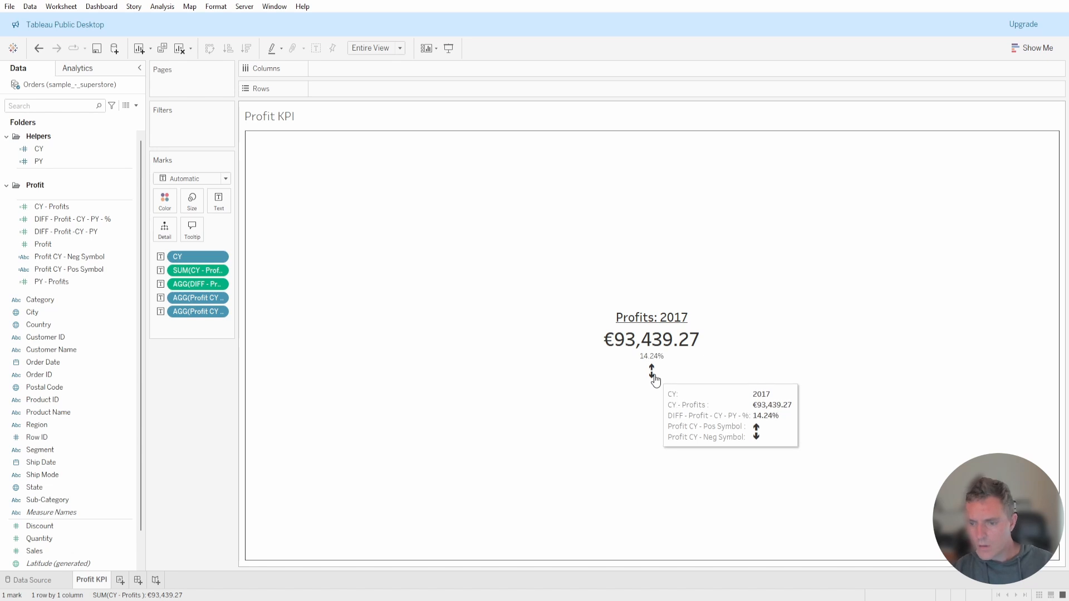
left_click(59, 256)
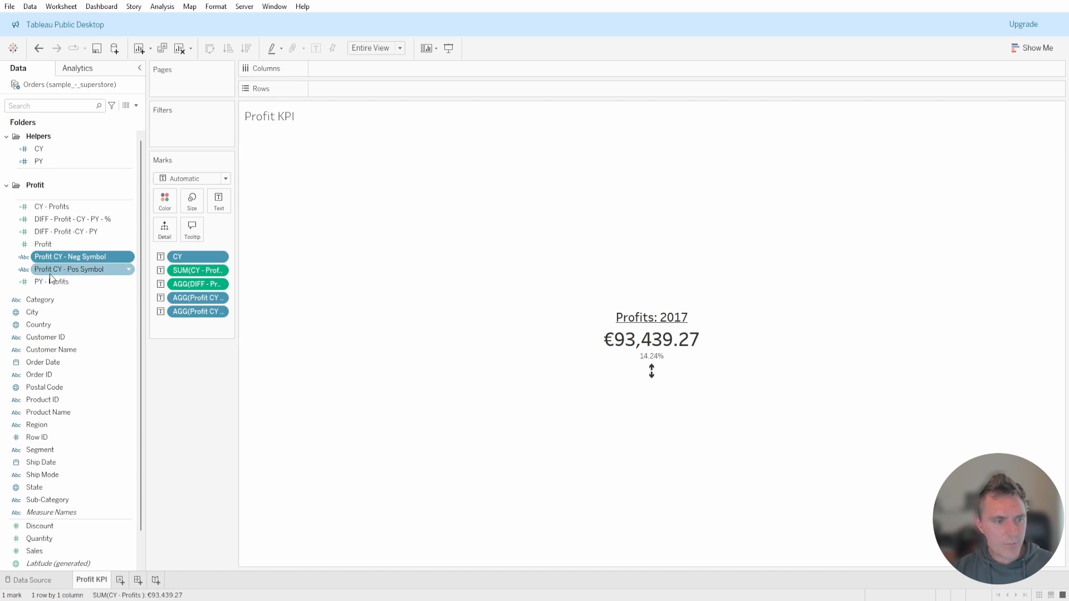
Add PY to the text label and arrange a green positive symbol, red negative symbol, percentage and "vs." PY on one line.
left_click_drag(38, 162, 219, 202)
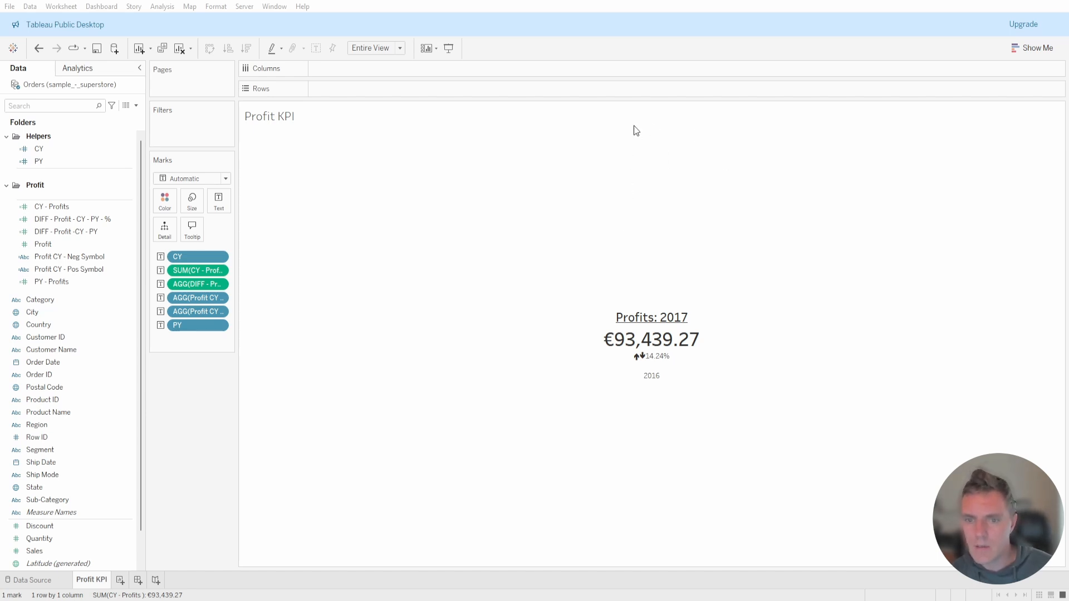
left_click(773, 273)
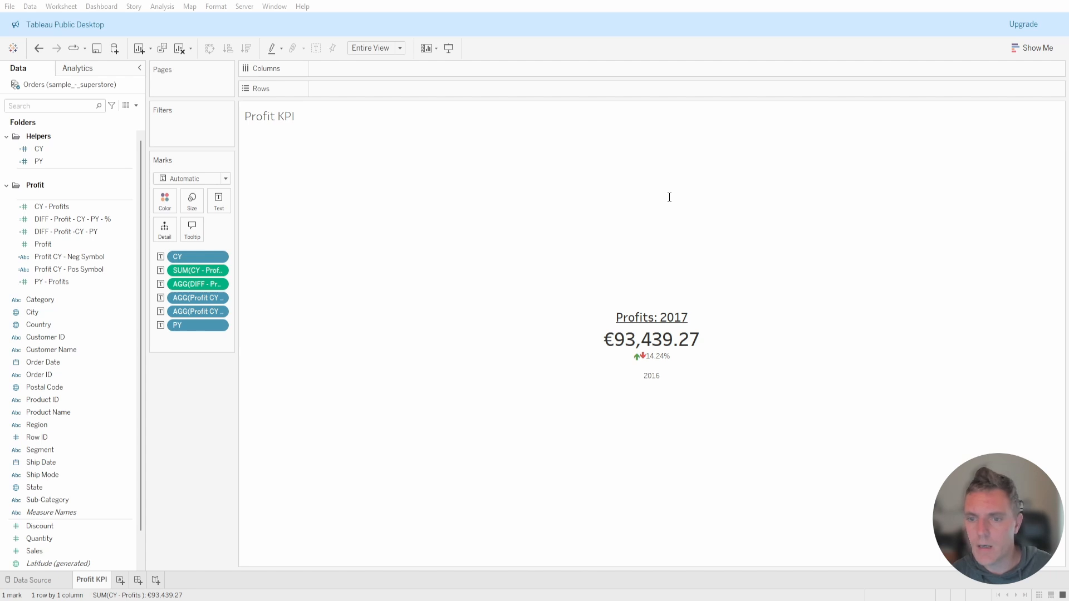
left_click(774, 282)
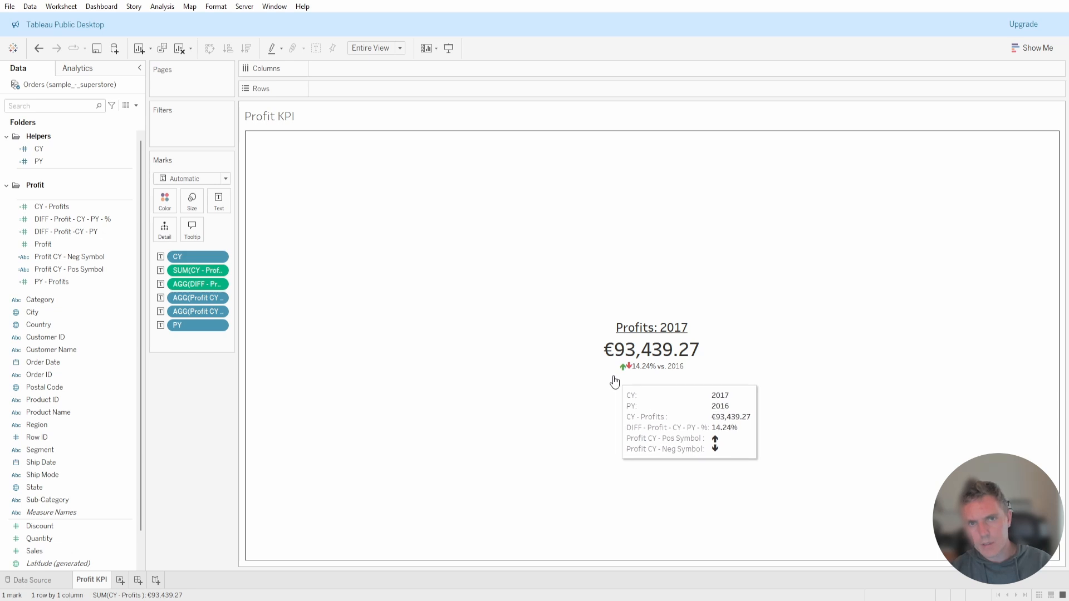
Correct the Profit CY - Neg Symbol calculation to show its arrow only for a negative difference, and review Profit CY - Pos Symbol.
left_click(56, 258)
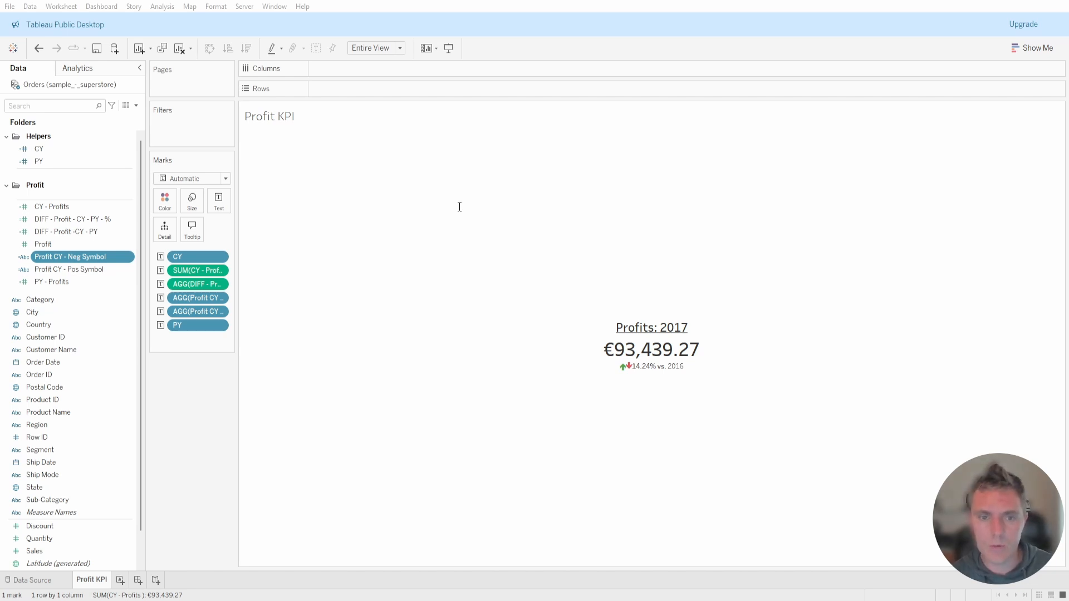
left_click(527, 327)
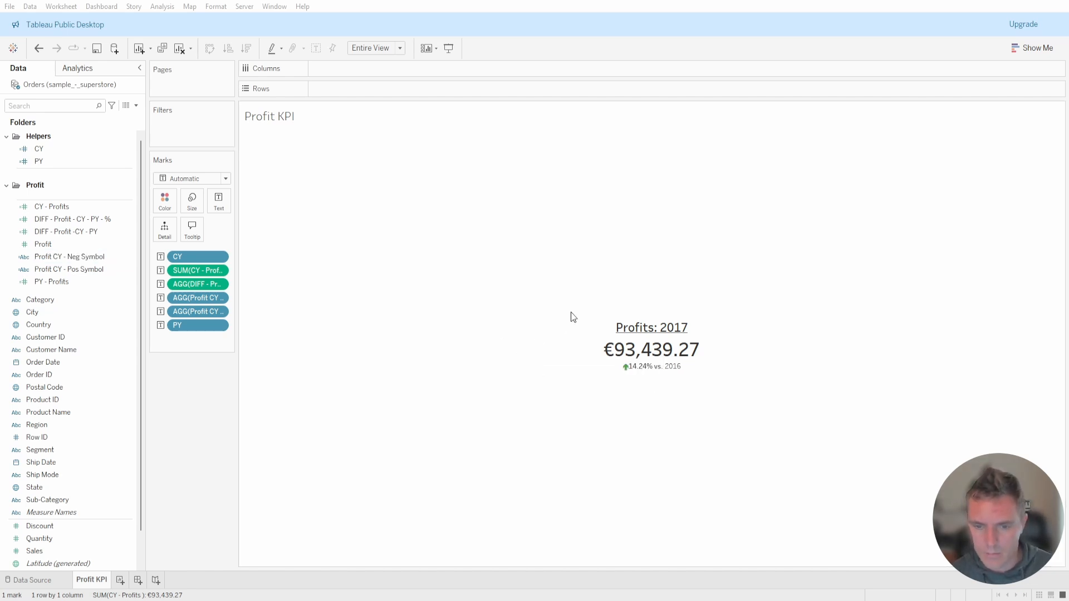
mouse_move(563, 411)
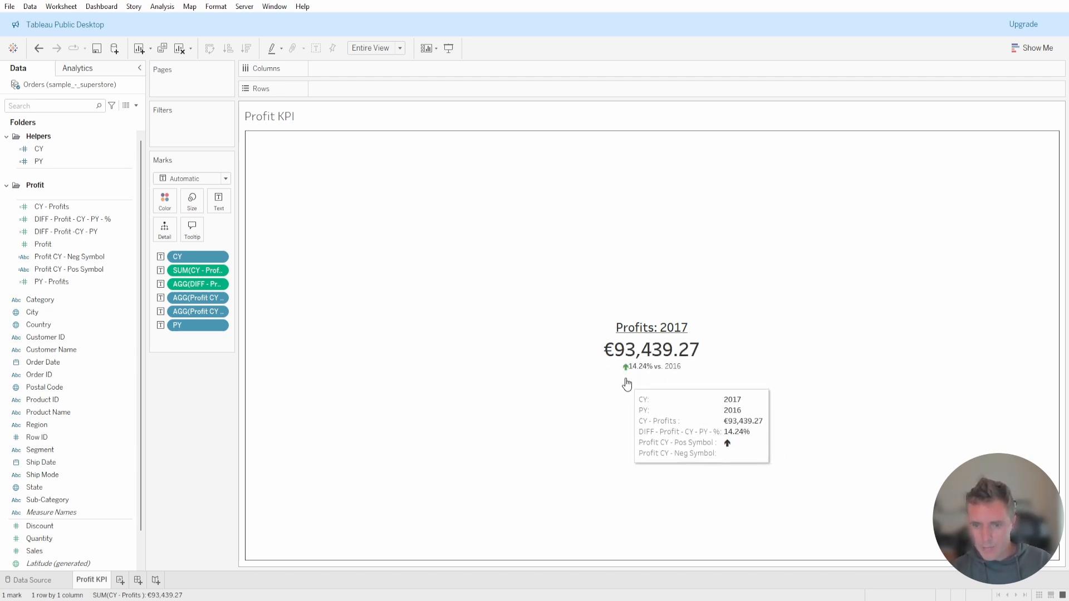
left_click(53, 270)
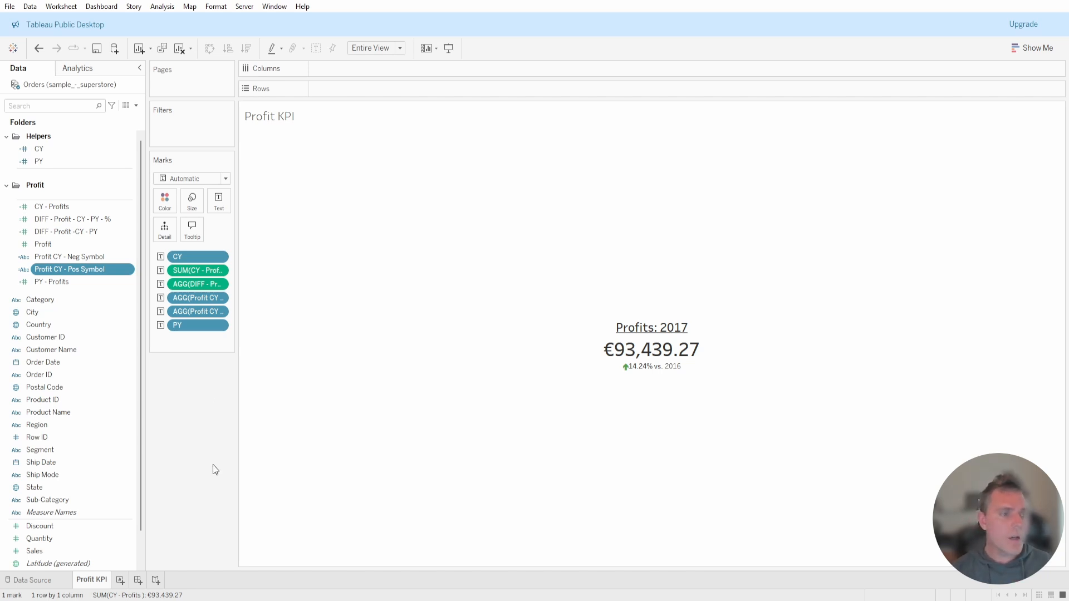
Filter the worksheet by Region with only Central selected, and show the Region filter beside the view.
scroll(75, 419, "down", 1)
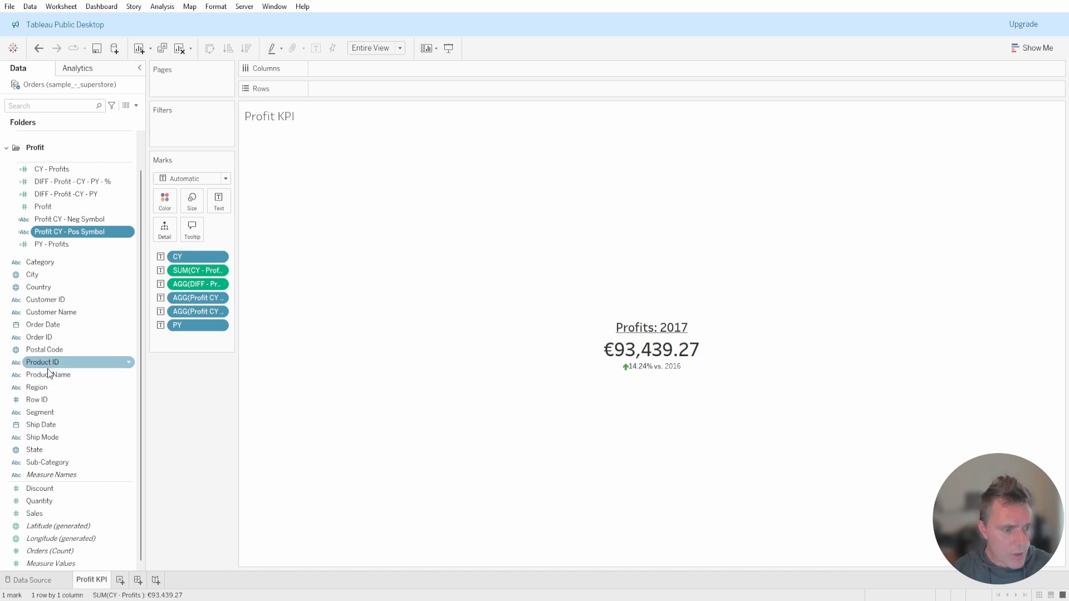
left_click_drag(35, 287, 165, 131)
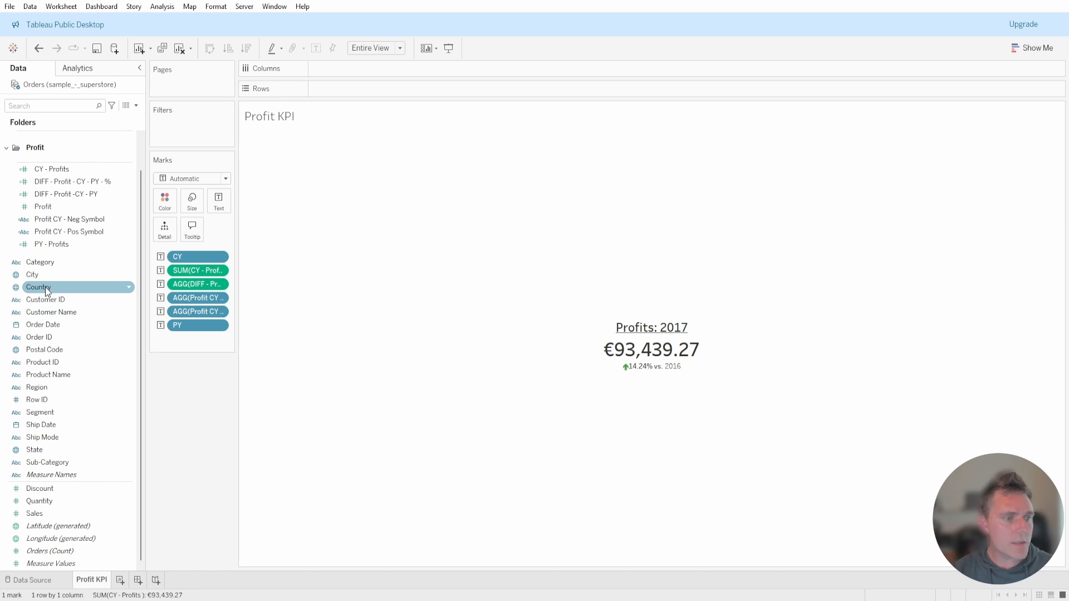
left_click(44, 389)
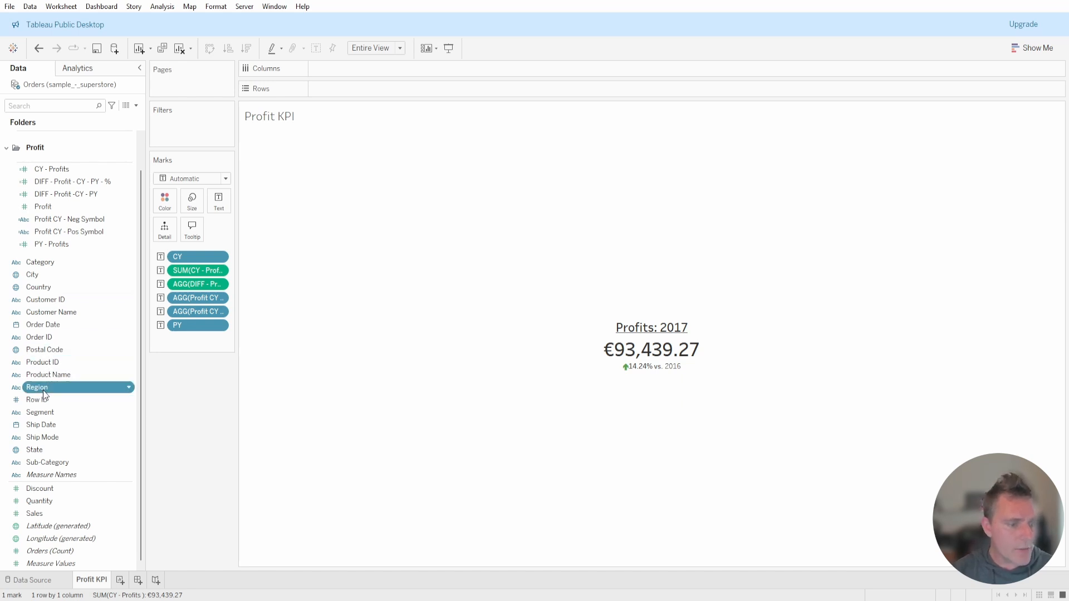
left_click_drag(44, 393, 181, 144)
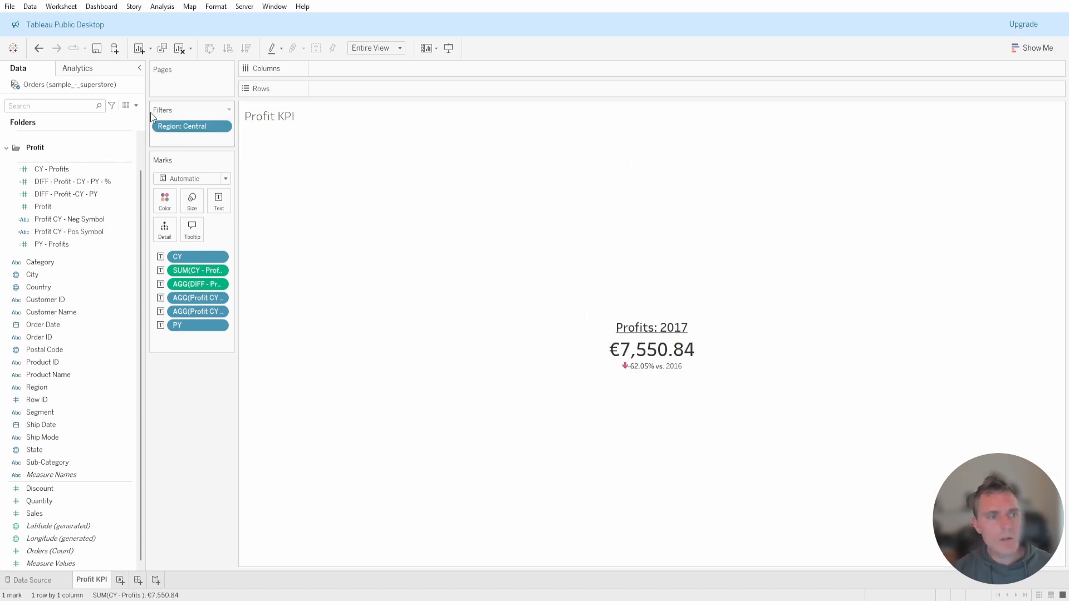
right_click(190, 129)
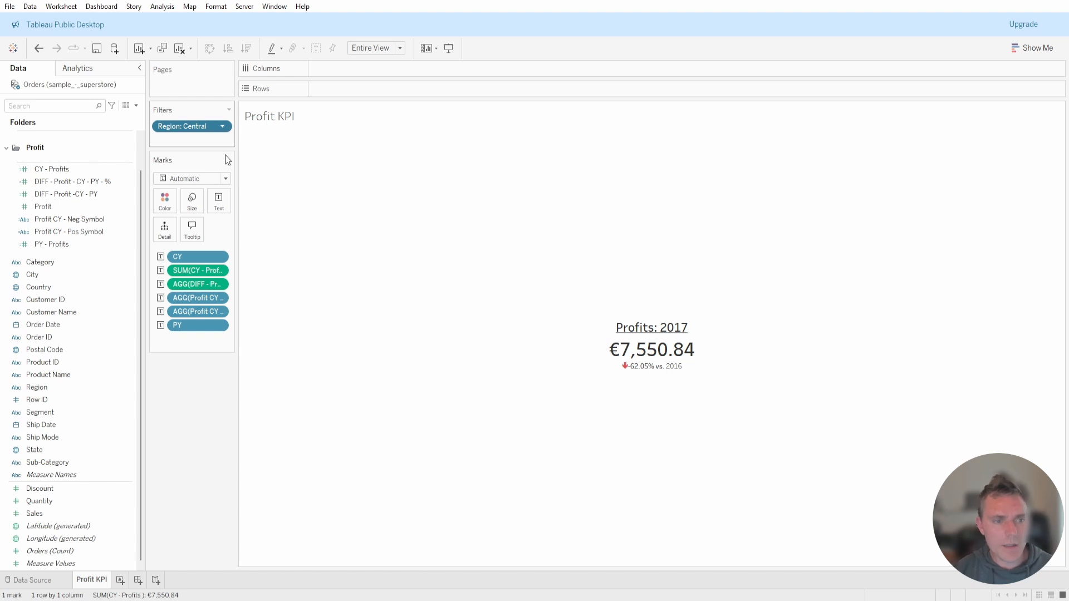
left_click(225, 155)
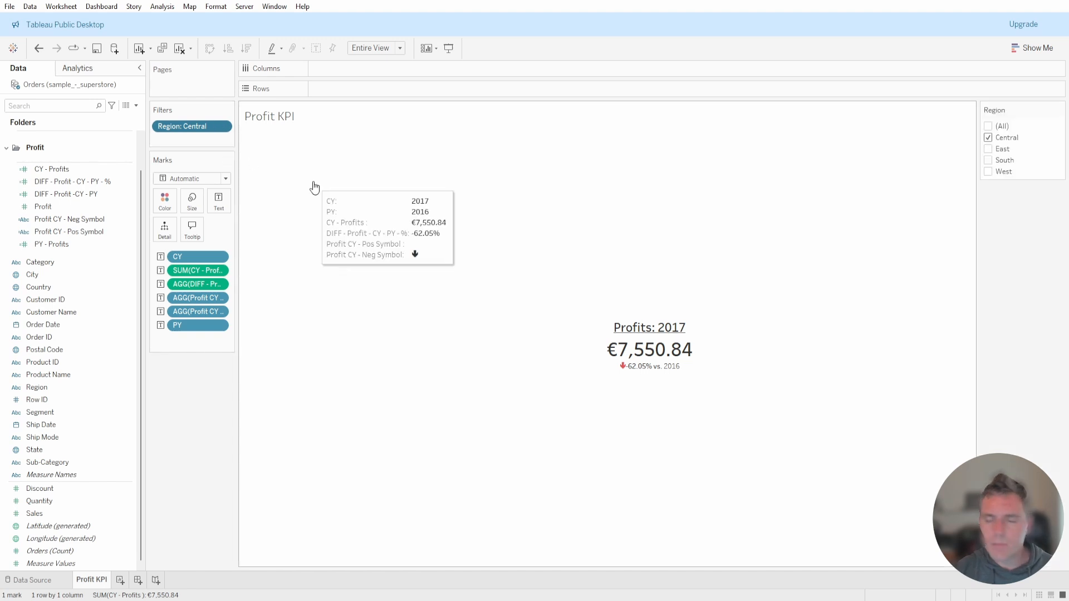
Test the KPI with the East, South and West regions one at a time, finishing with all regions selected.
left_click(988, 138)
left_click(988, 149)
left_click(988, 160)
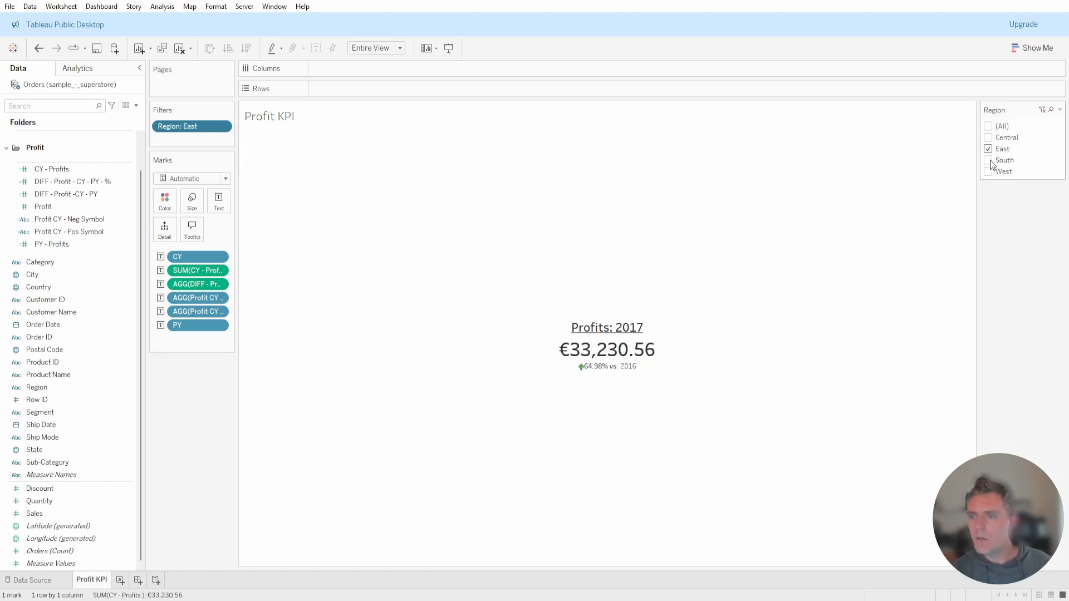
left_click(989, 149)
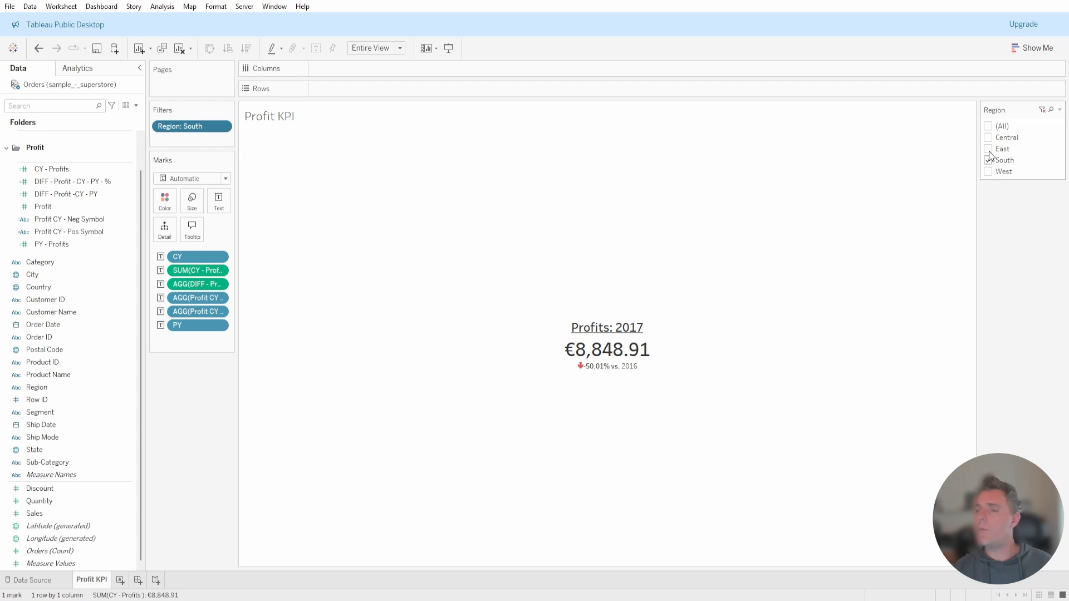
left_click(988, 160)
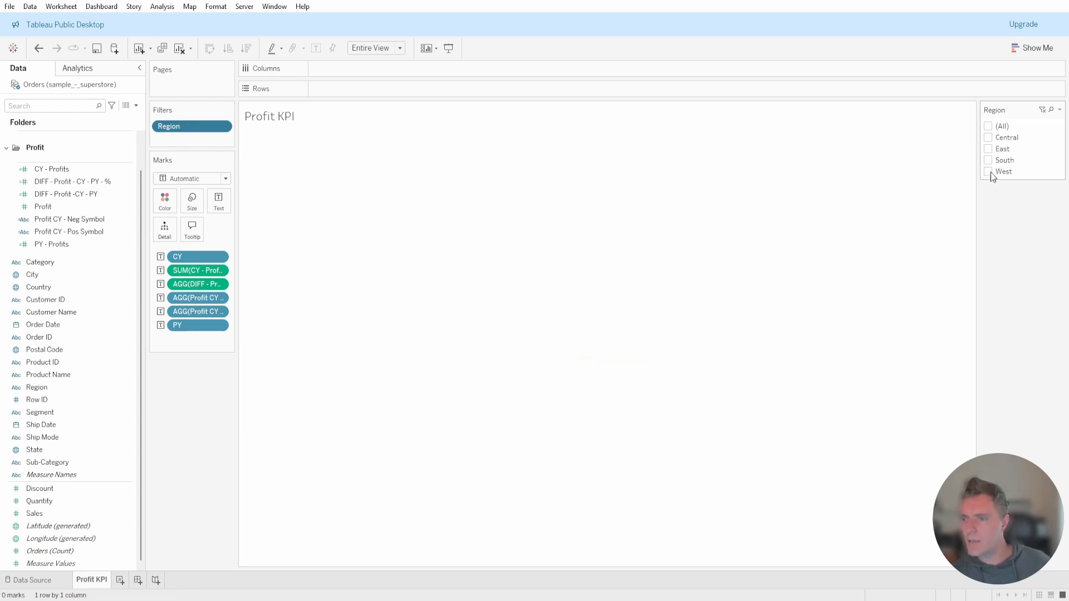
left_click(988, 171)
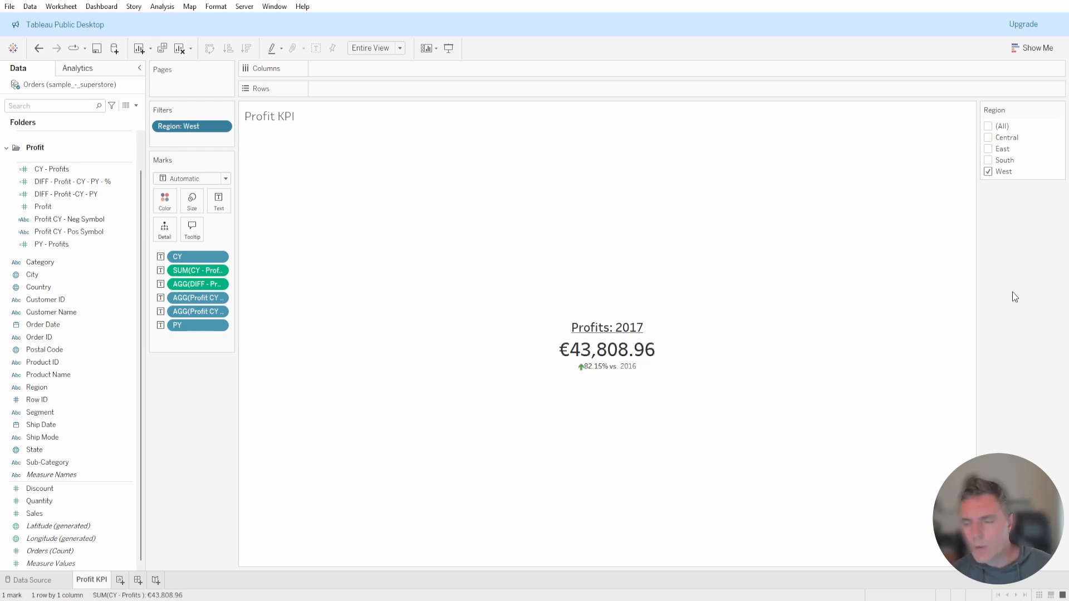
left_click(988, 172)
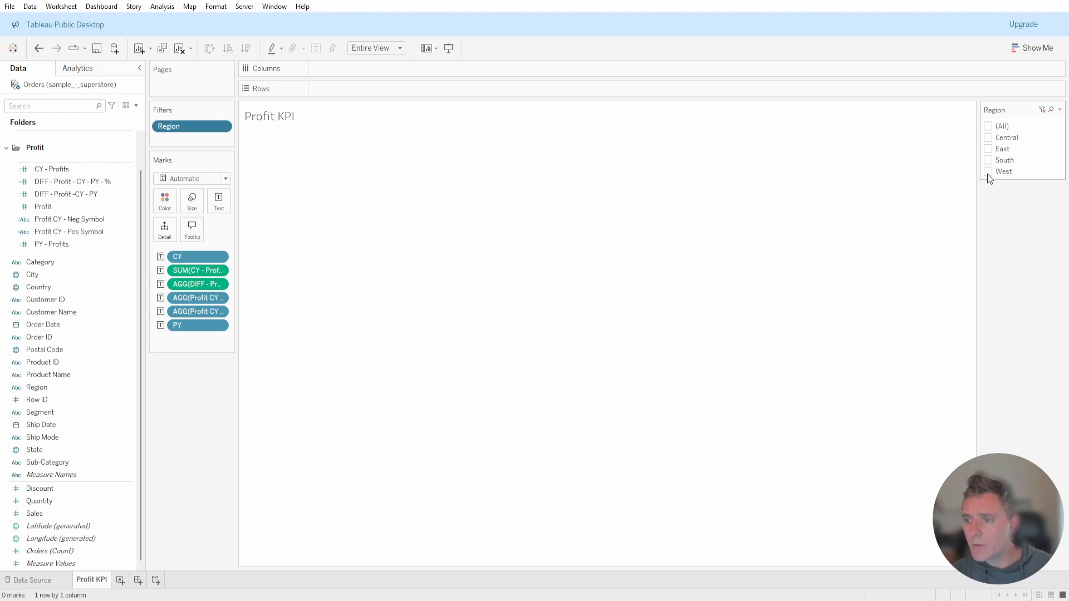
left_click(989, 172)
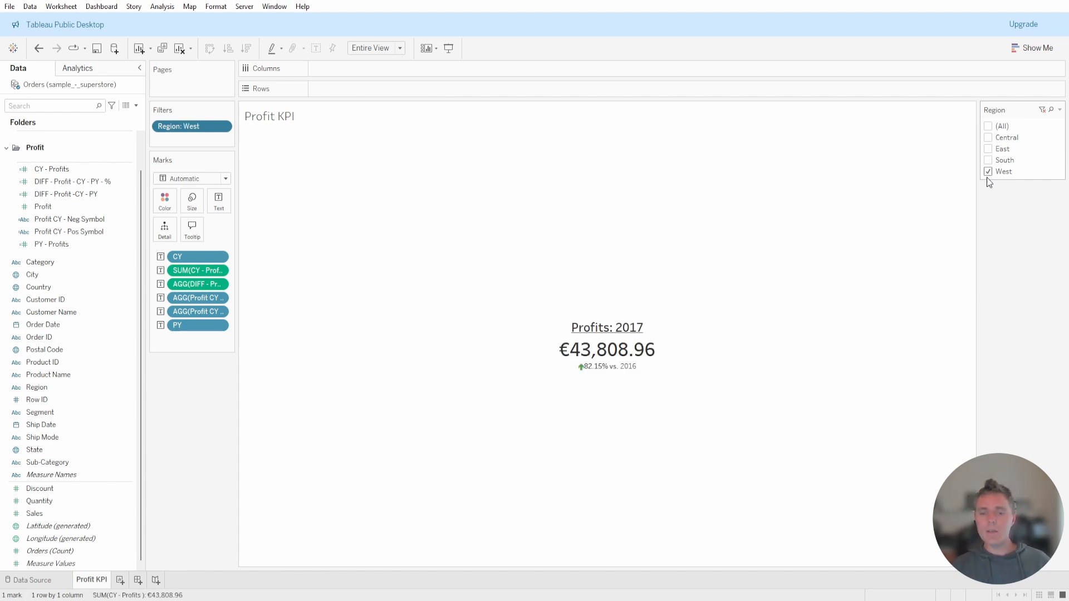
left_click(988, 127)
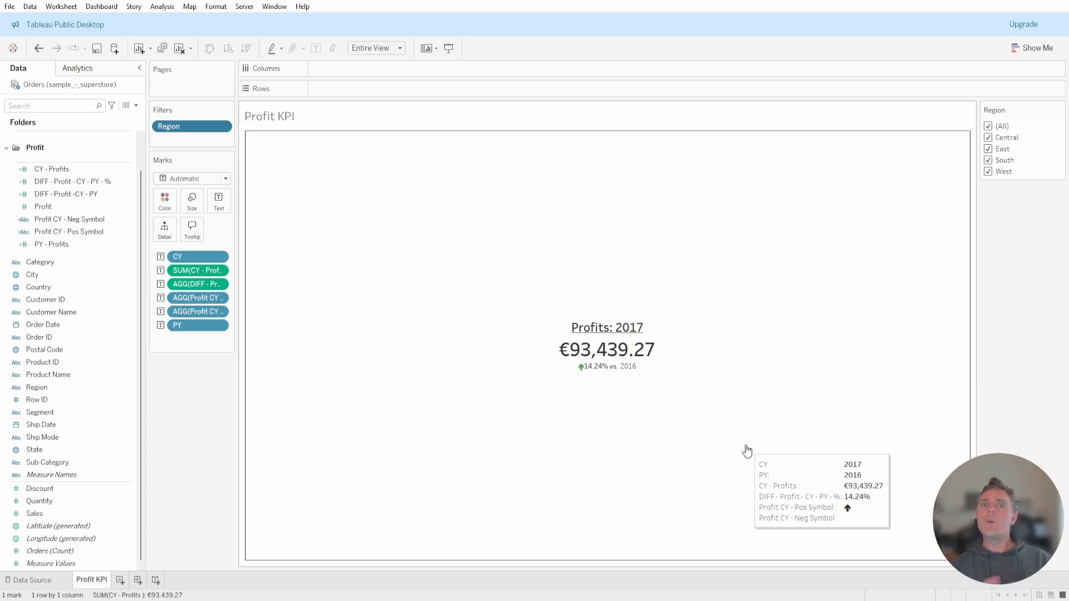